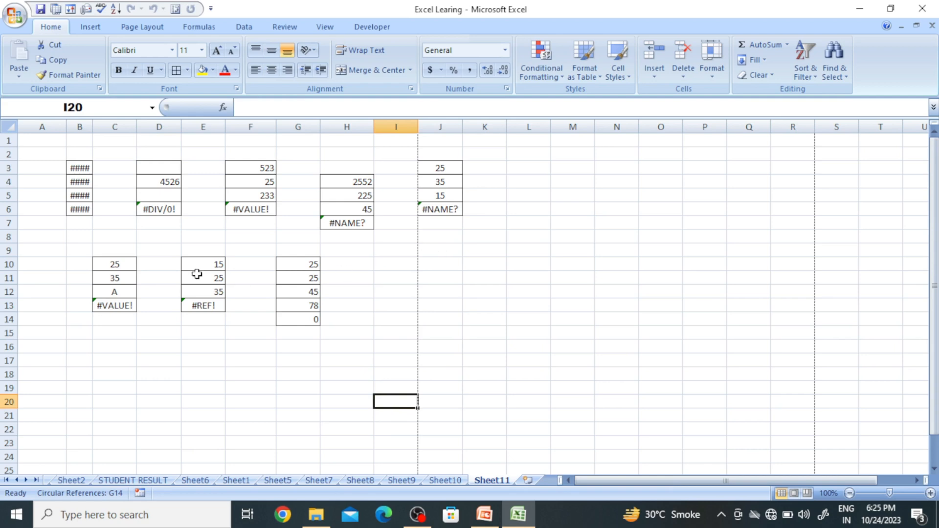
Widen column B so the #### cells in B3:B6 display their full numbers.
left_click_drag(76, 165, 73, 206)
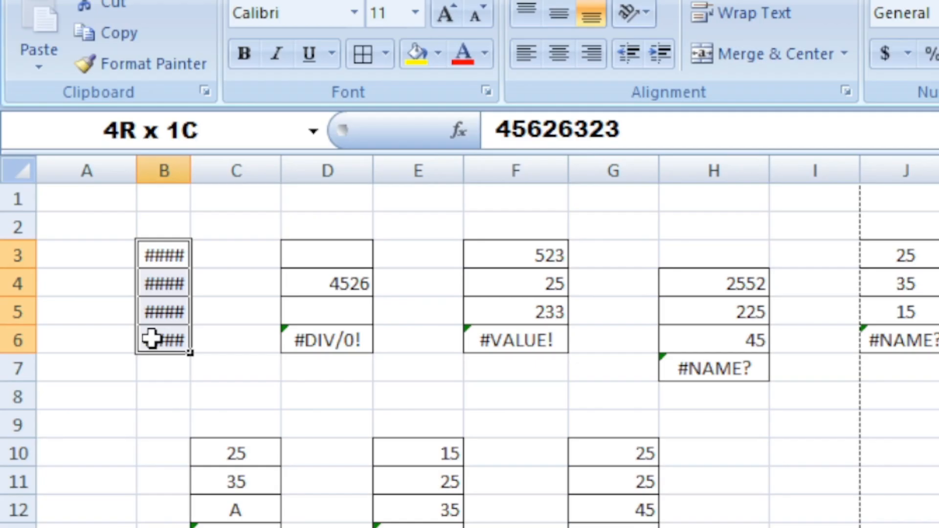
left_click(154, 252)
left_click_drag(155, 252, 163, 334)
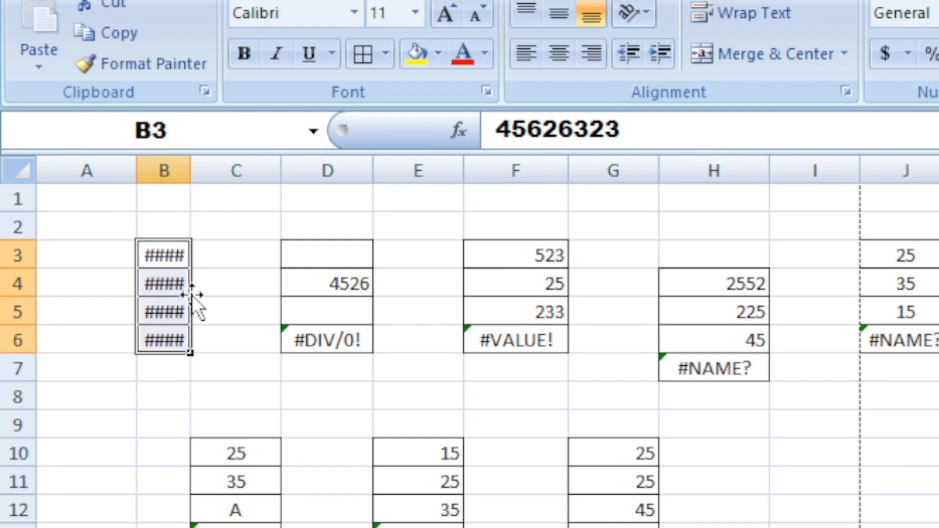
left_click(172, 251)
left_click(168, 286)
left_click(169, 343)
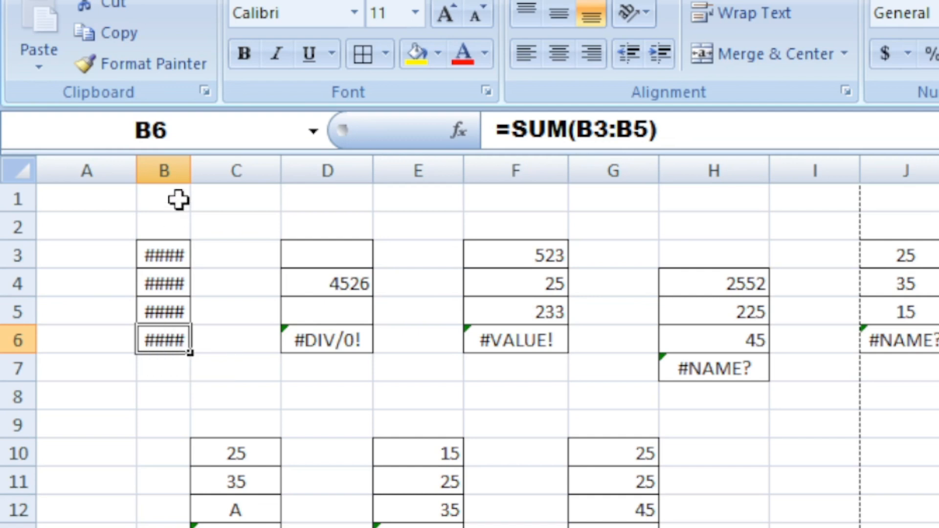
left_click_drag(184, 168, 235, 172)
left_click(188, 453)
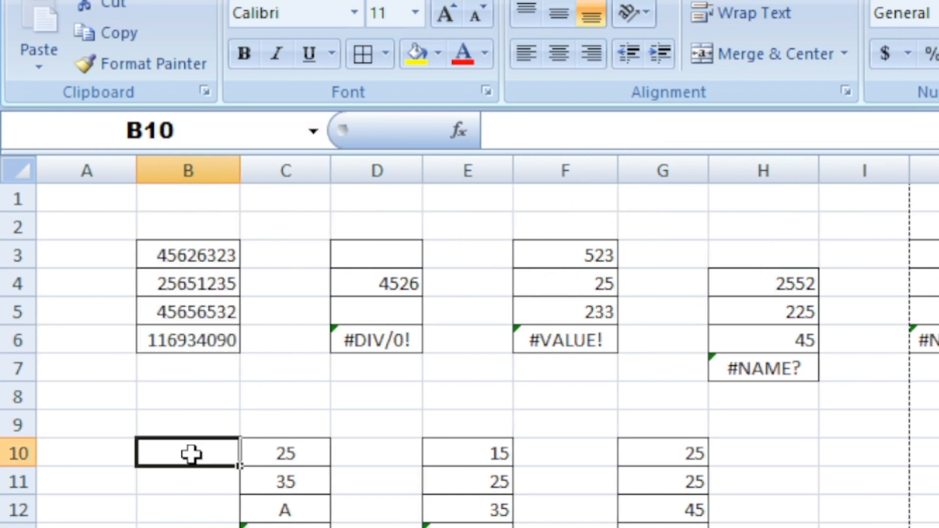
Narrow column B so the numbers in B3:B6 no longer fit at full width.
left_click(217, 264)
left_click_drag(217, 263, 213, 337)
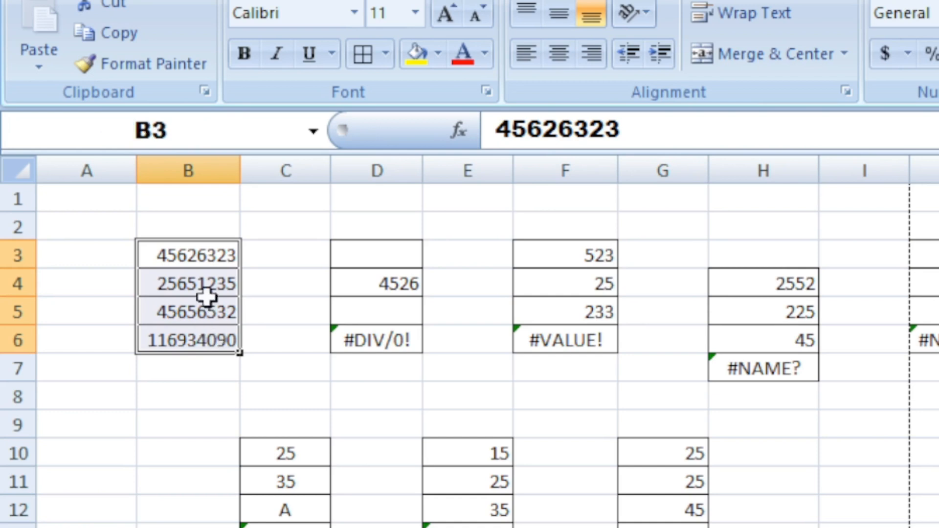
left_click_drag(194, 256, 193, 339)
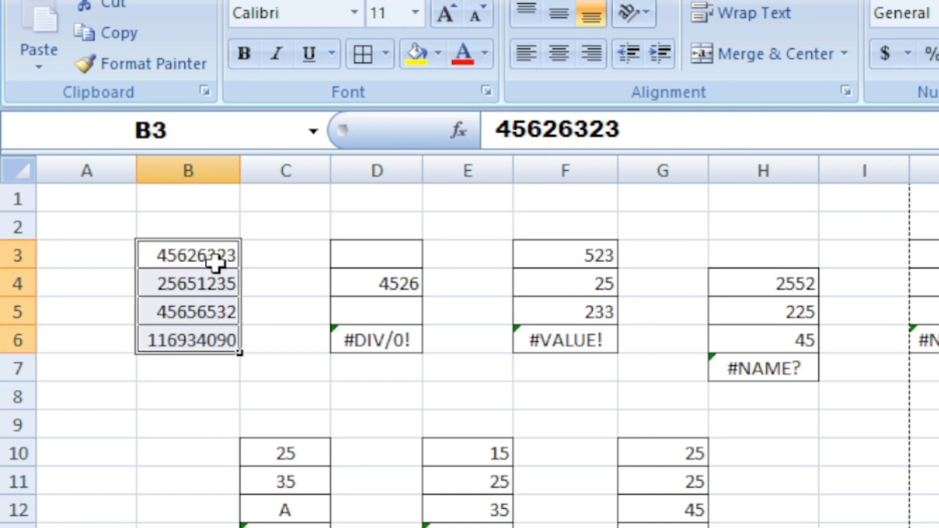
left_click_drag(239, 169, 210, 173)
Widen column B again to fit the numbers in B3:B6.
left_click_drag(174, 256, 179, 352)
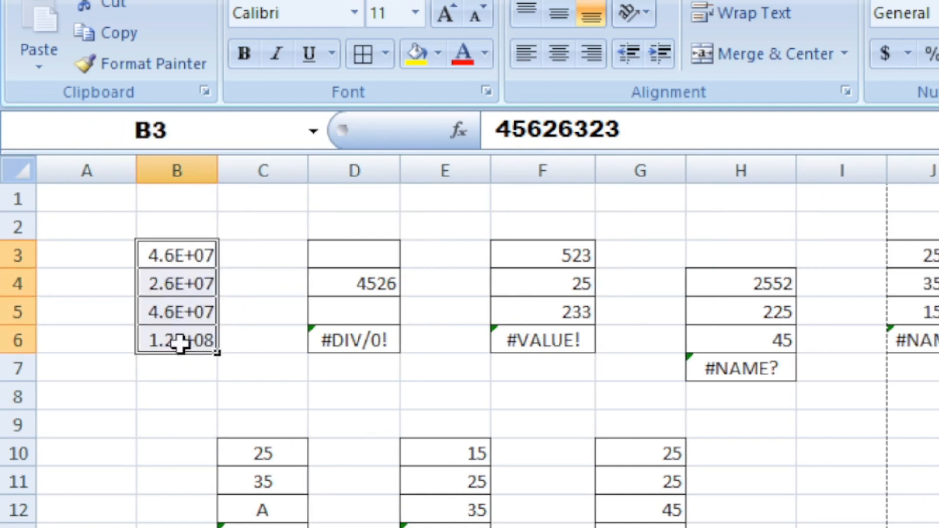
mouse_move(218, 171)
left_mouse_down()
mouse_move(187, 170)
mouse_move(234, 168)
left_mouse_up()
Examine the #DIV/0! formula in D6 and the cells D4 and D5 it divides.
left_click(375, 247)
left_click_drag(376, 247, 373, 335)
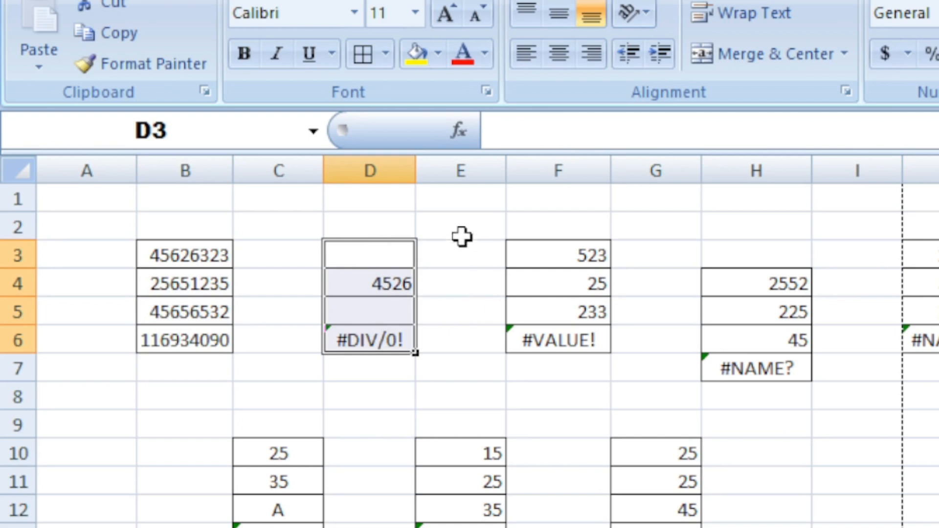
left_click(455, 232)
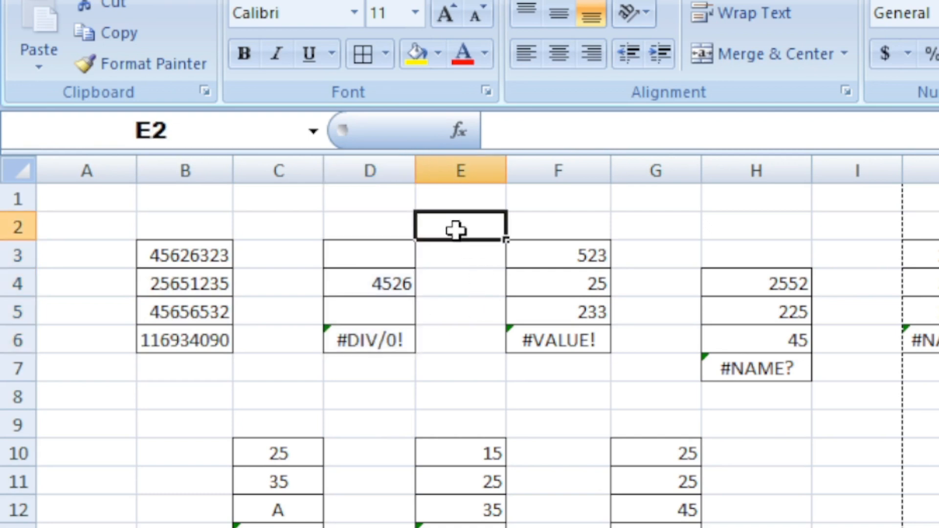
left_click(368, 247)
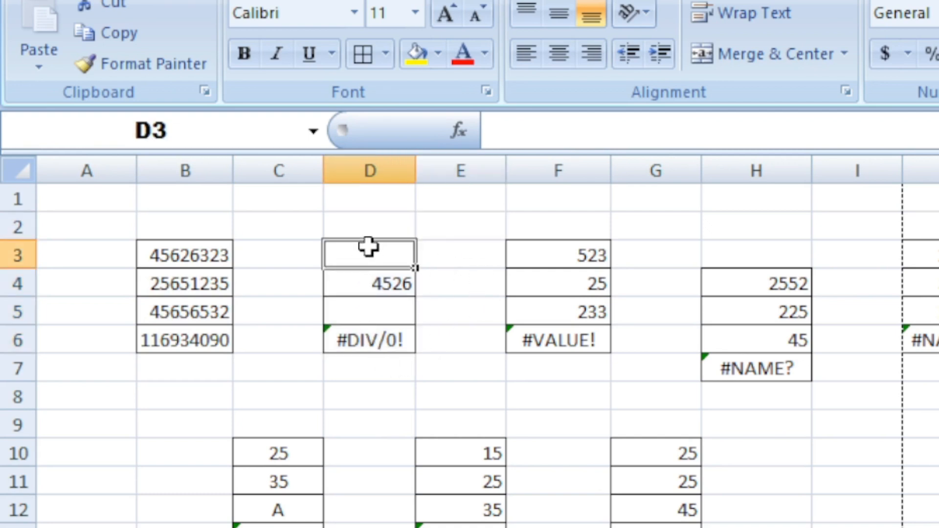
left_click(390, 284)
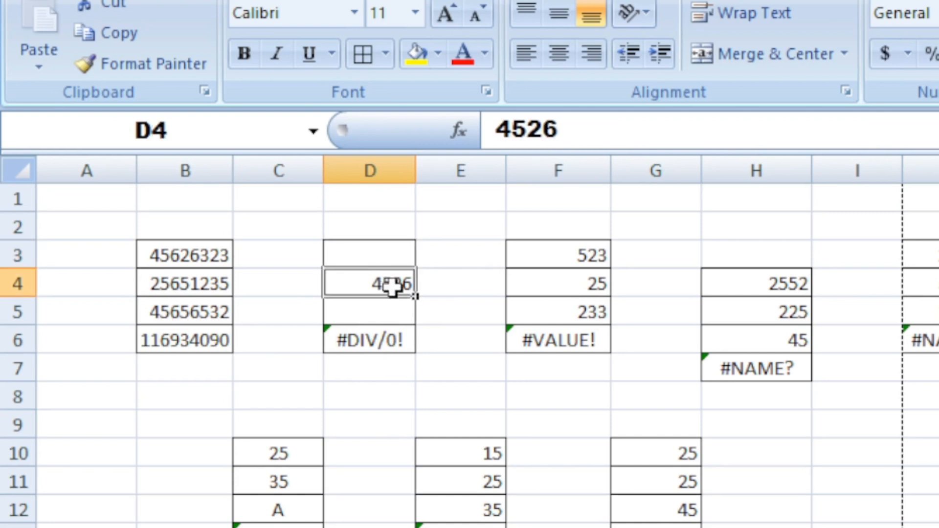
left_click(388, 310)
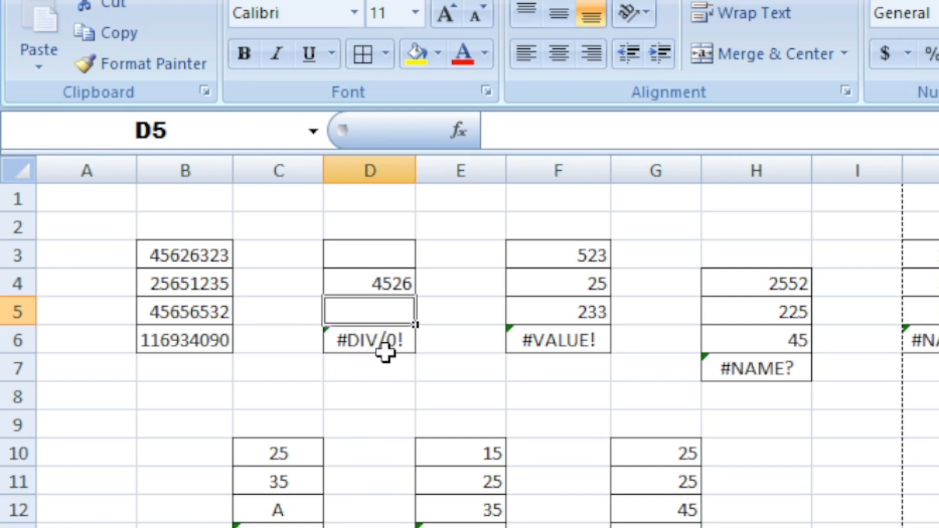
left_click(384, 337)
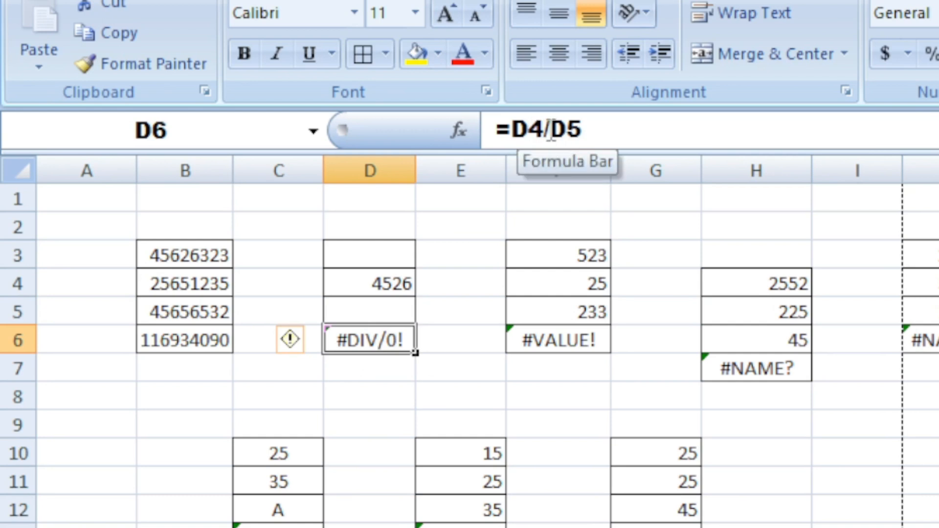
left_click(374, 287)
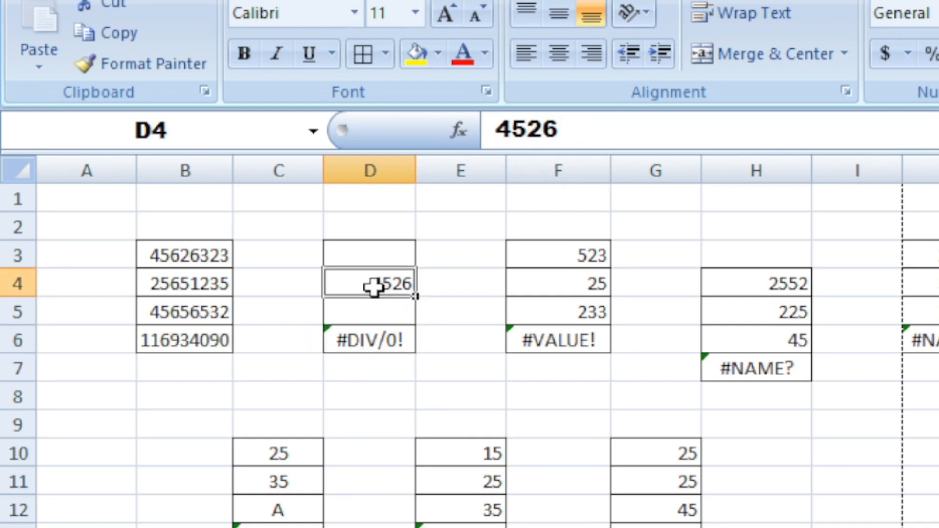
left_click(365, 311)
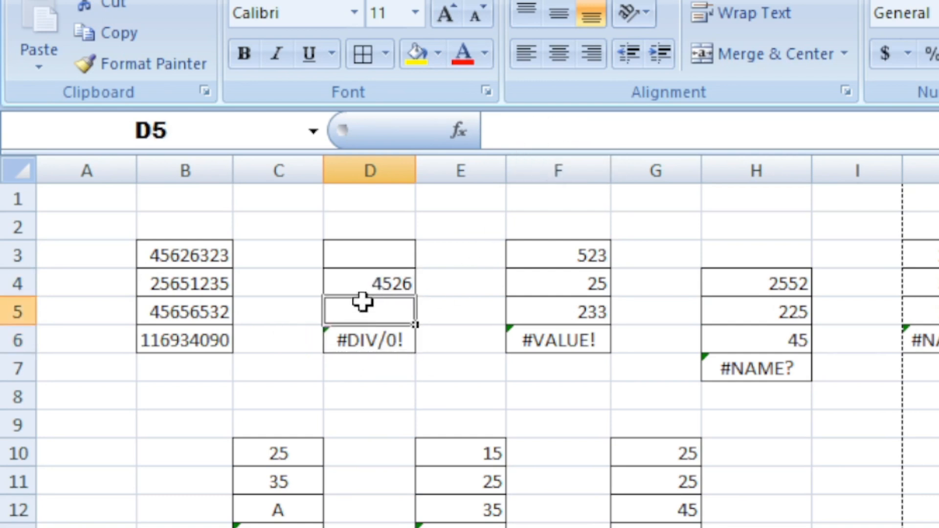
left_click(362, 278)
left_click(365, 310)
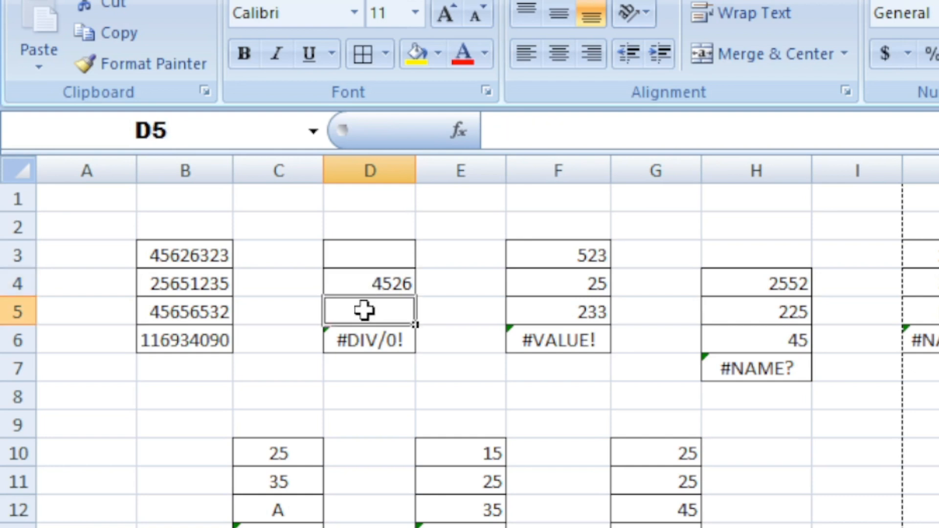
left_click(392, 337)
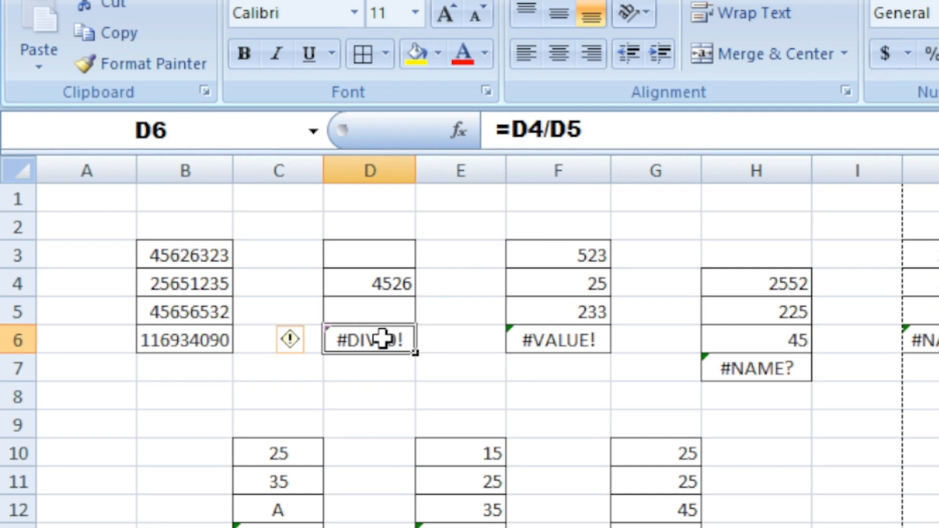
left_click(377, 310)
left_click(379, 279)
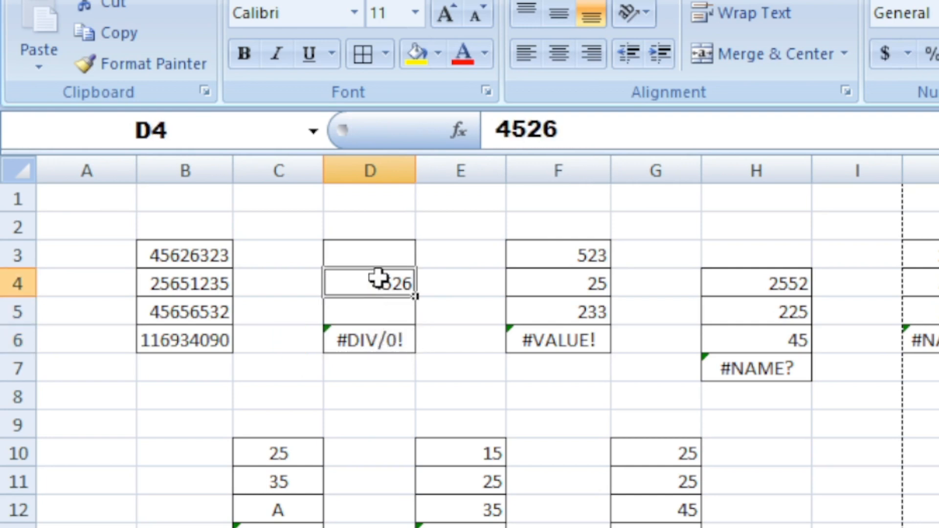
left_click(379, 312)
left_click(380, 341)
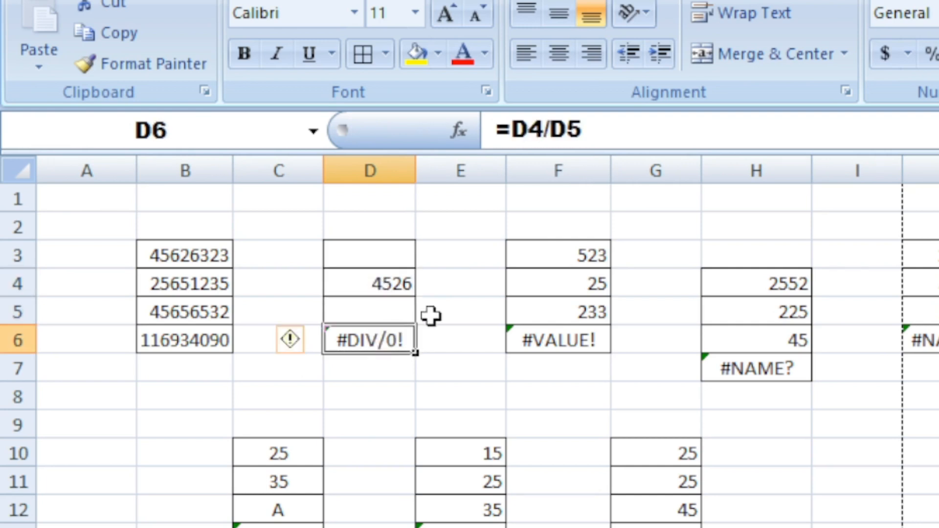
Enter 25 in the empty divisor cell D5.
left_click(364, 313)
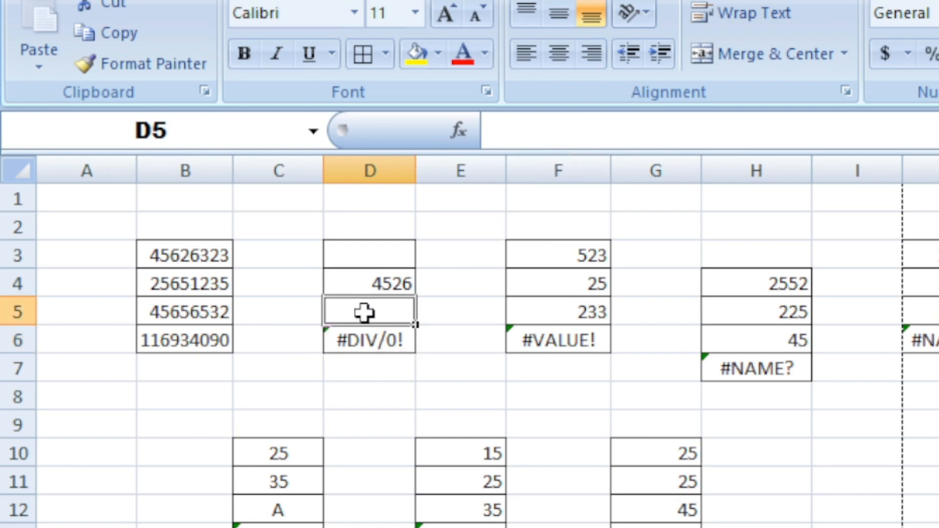
type("25")
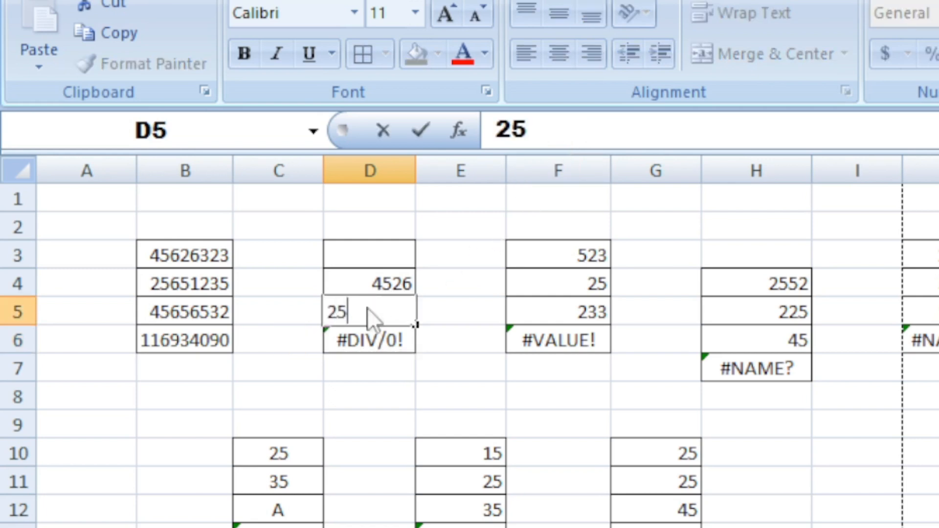
key("Return")
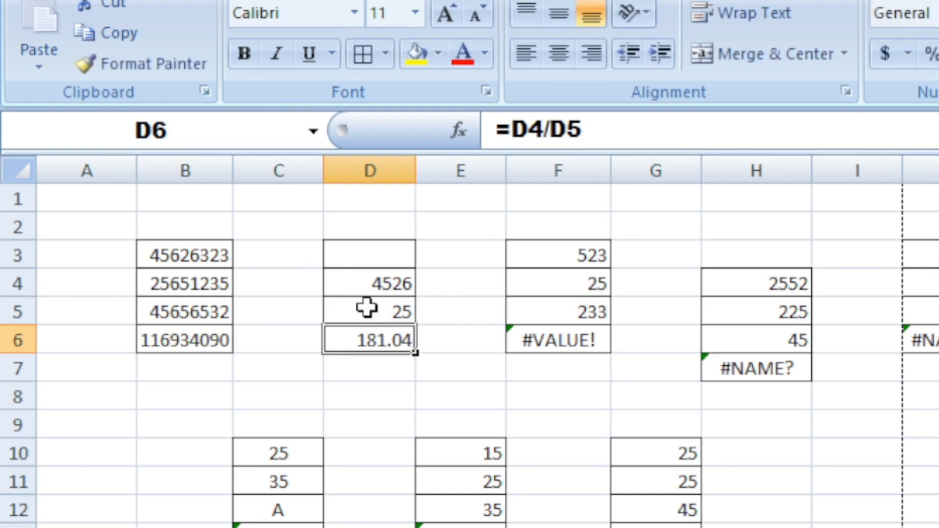
Clear the divisor cell D5.
left_click(400, 373)
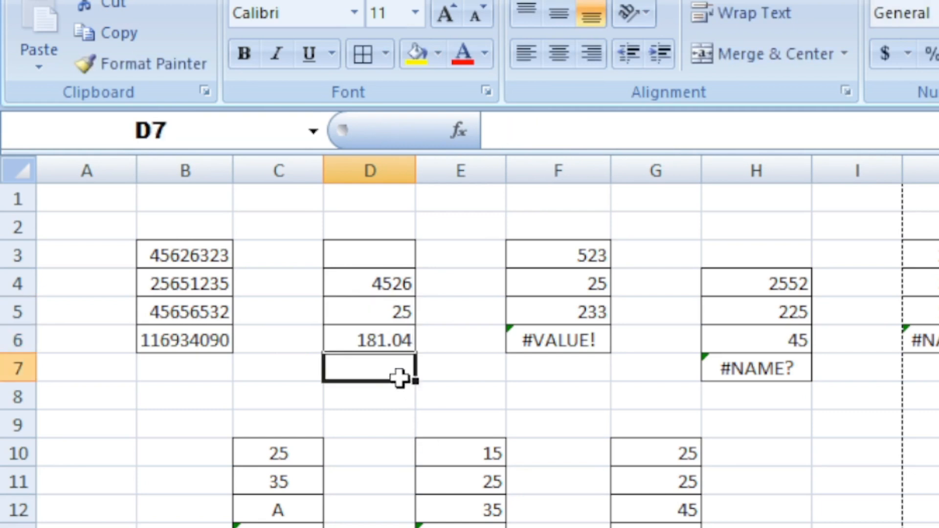
left_click(392, 291)
left_click_drag(392, 291, 384, 344)
left_click(384, 343)
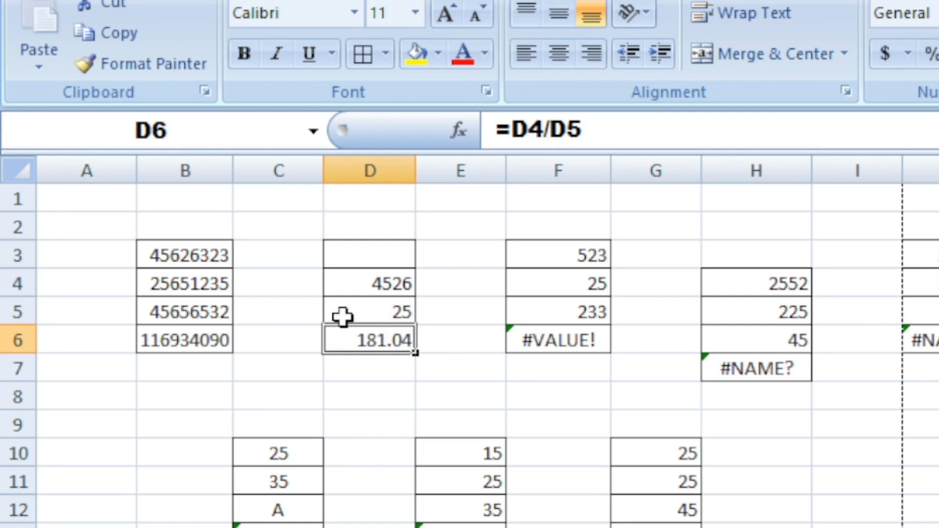
left_click_drag(303, 319, 388, 309)
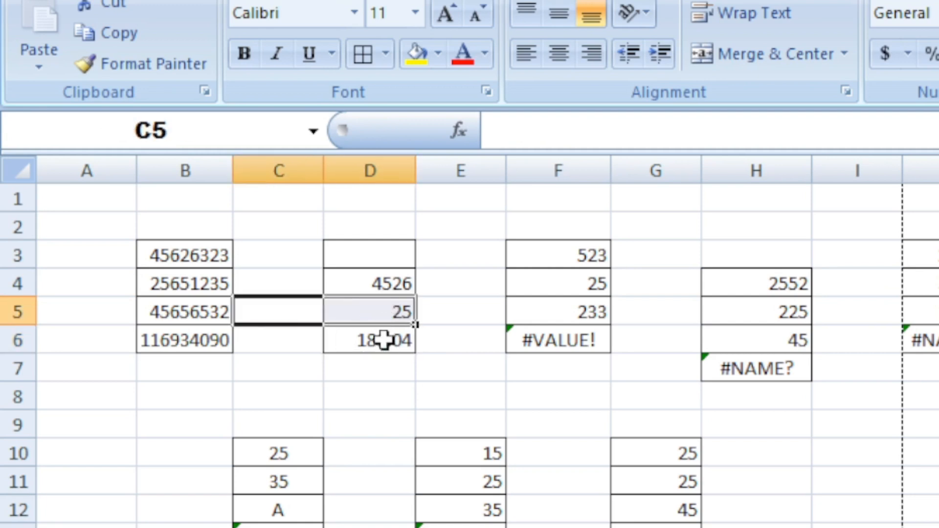
left_click(384, 339)
left_click(380, 309)
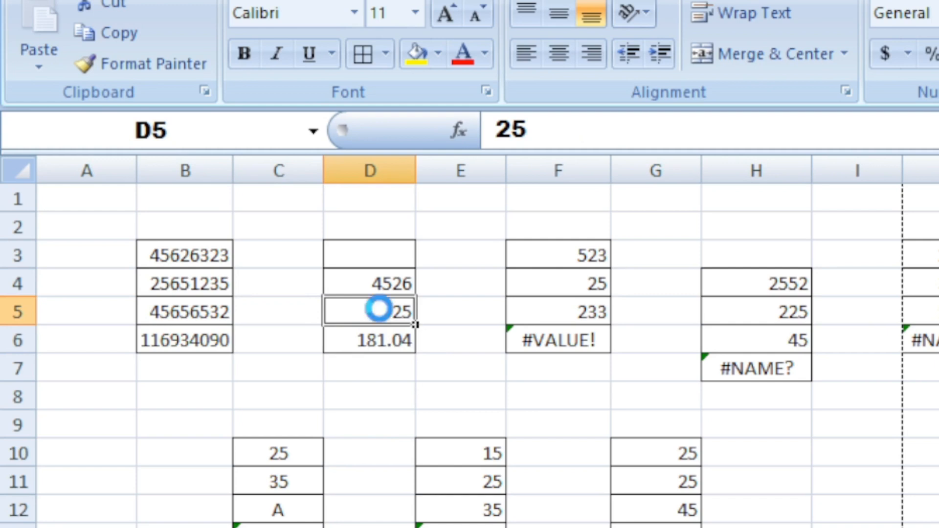
key("Delete")
left_click(445, 388)
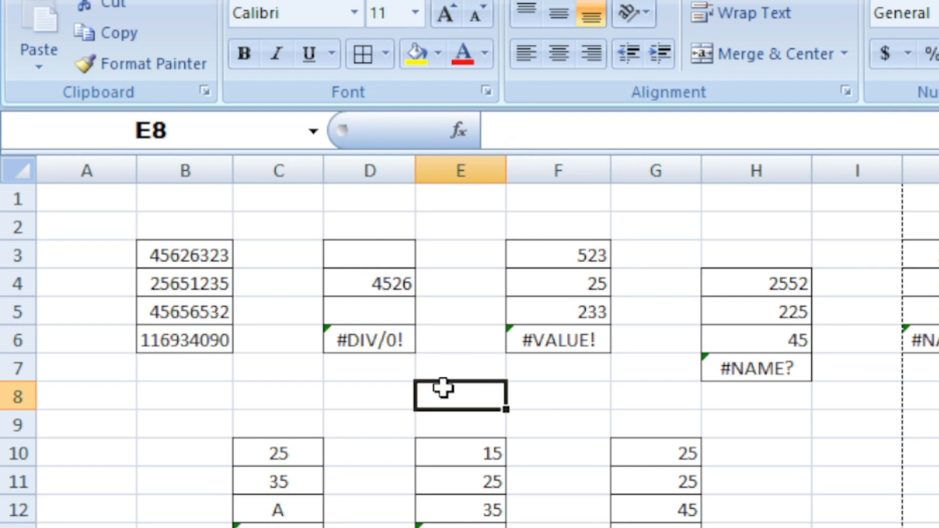
Enter 25 in cell D5 again.
left_click(366, 309)
type("25")
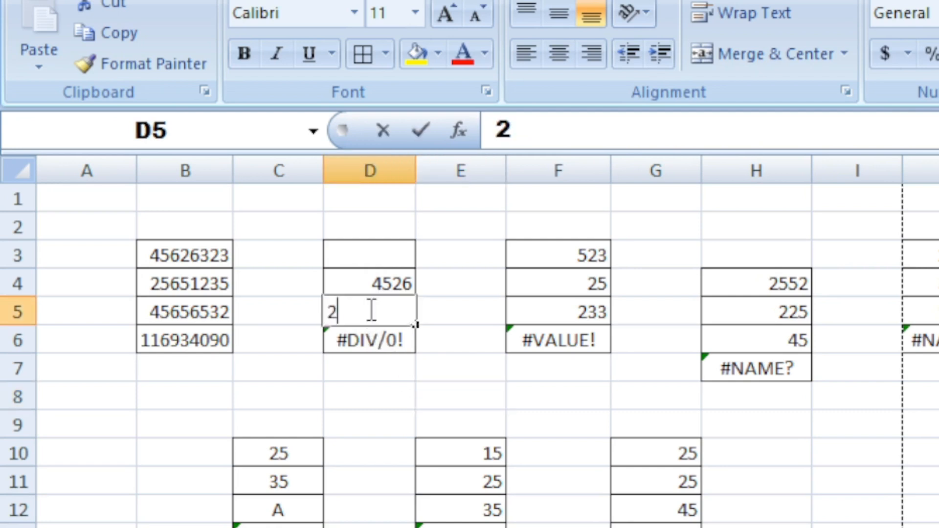
key("Return")
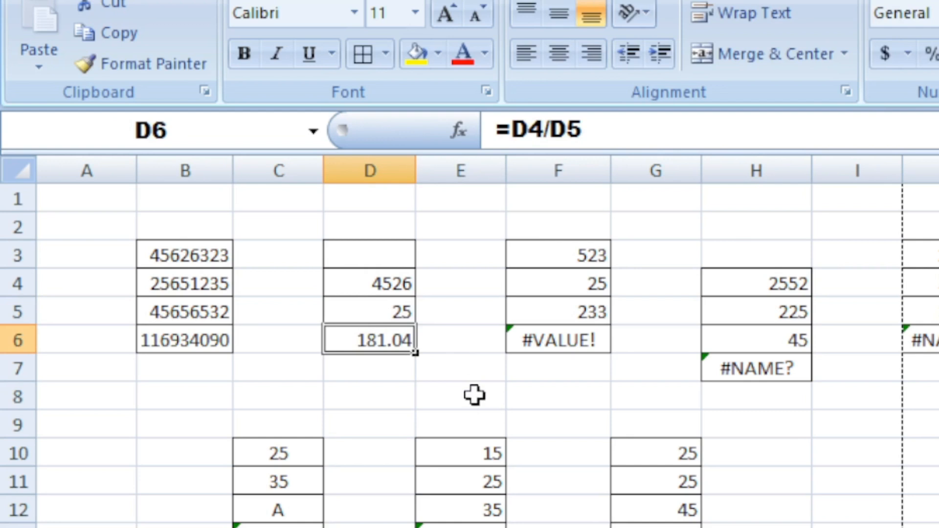
Examine the #VALUE! formula in F6 and the cells F3 to F5 it refers to.
left_click(476, 394)
left_click(554, 259)
mouse_move(553, 258)
left_mouse_down()
mouse_move(555, 335)
mouse_move(549, 254)
left_mouse_up()
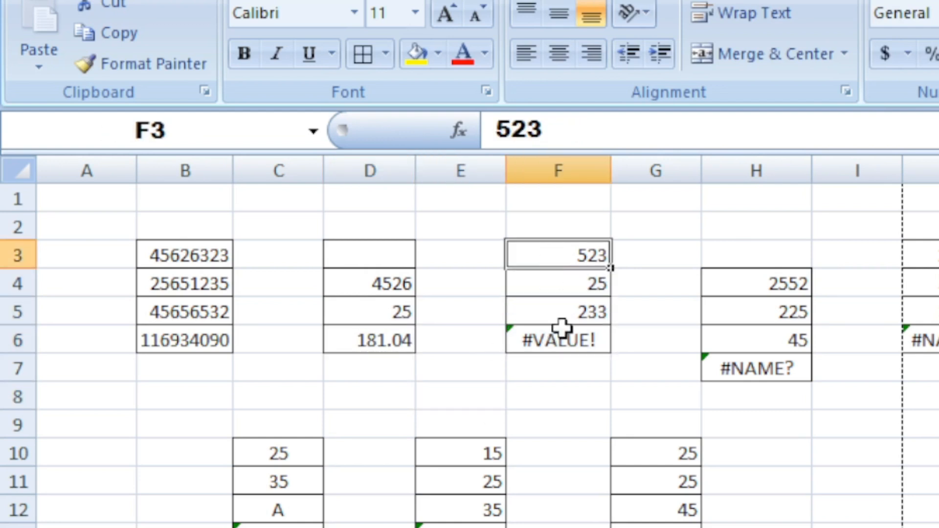
left_click(558, 345)
left_click(612, 230)
left_click_drag(575, 254, 580, 311)
left_click(659, 254)
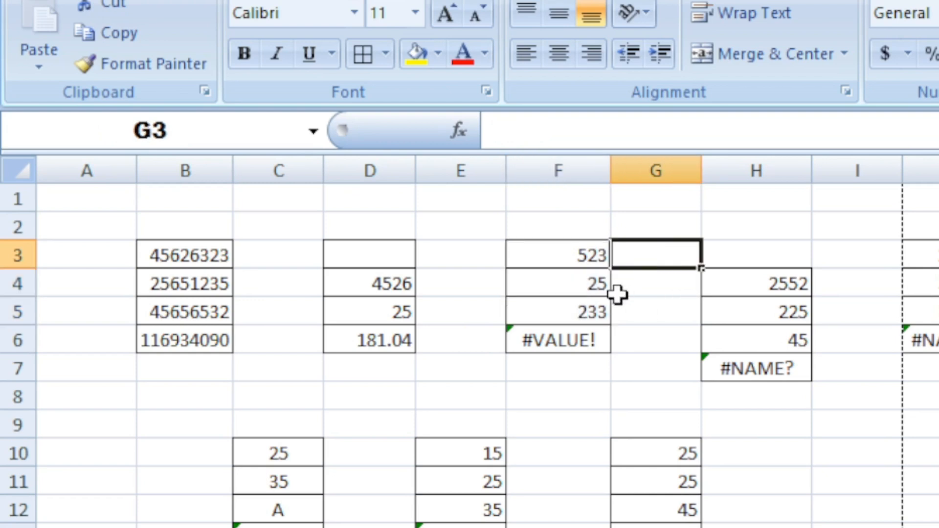
left_click(560, 345)
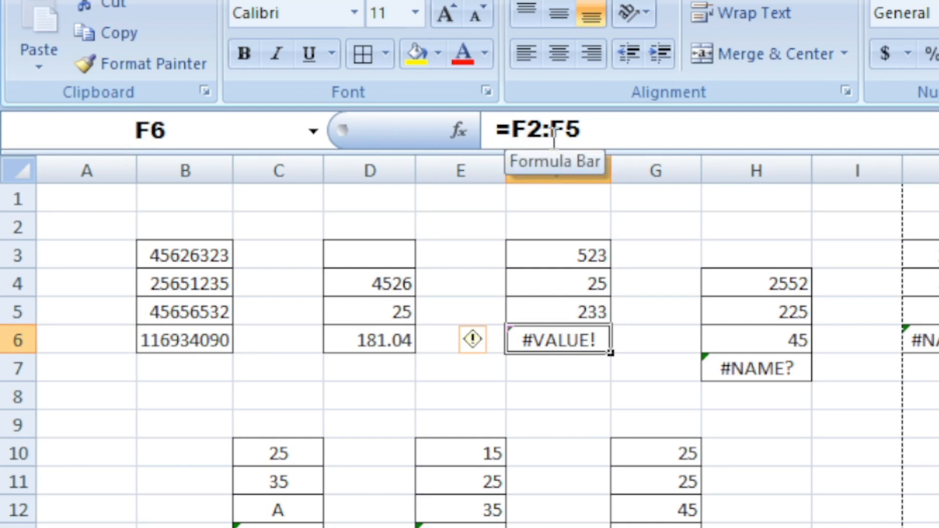
left_click(562, 252)
left_click(567, 284)
left_click(562, 314)
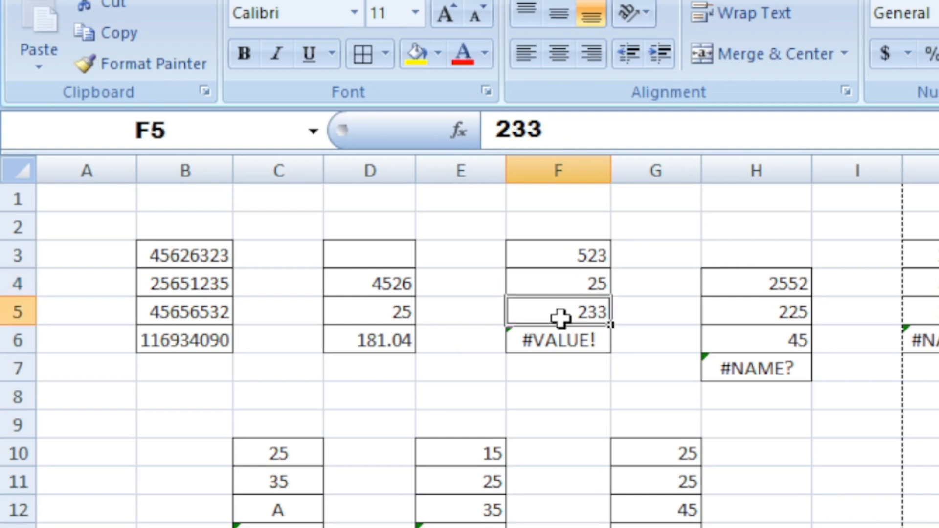
left_click(557, 341)
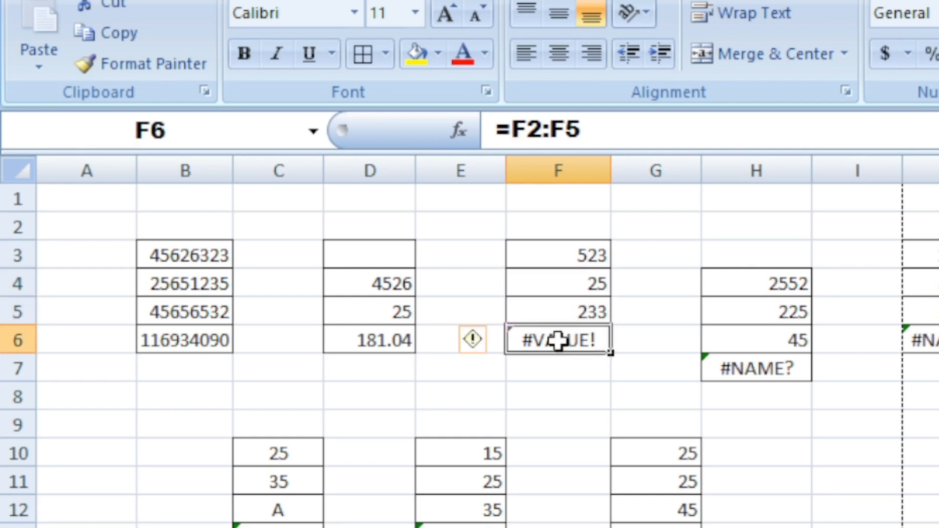
left_click(590, 255)
left_click_drag(590, 266, 592, 339)
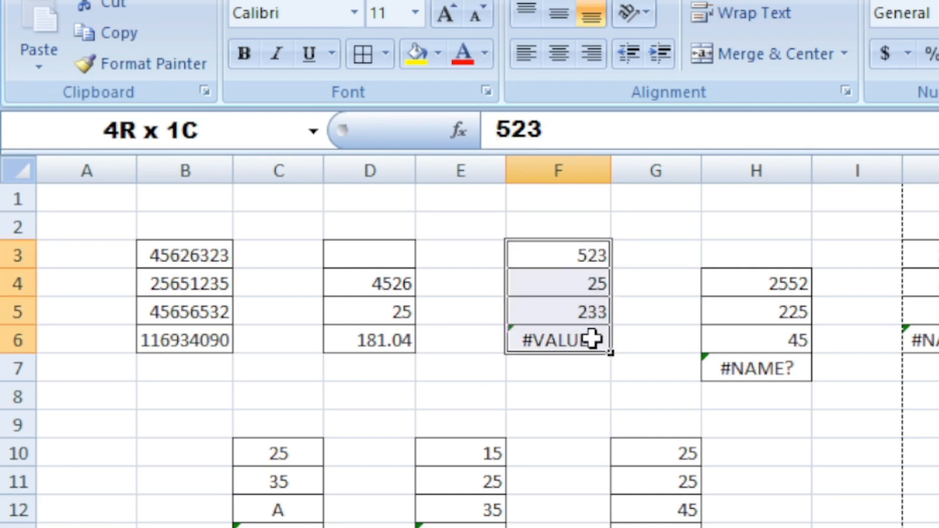
left_click(580, 340)
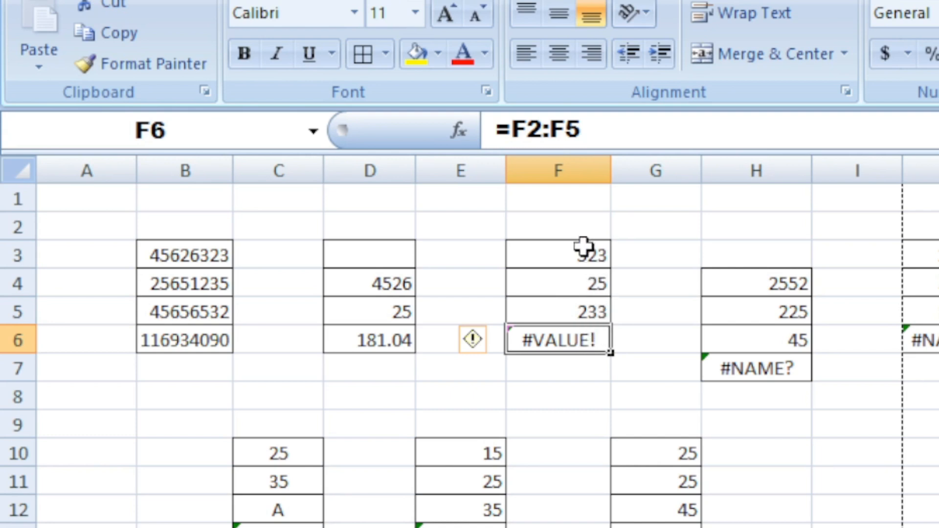
left_click_drag(583, 246, 581, 339)
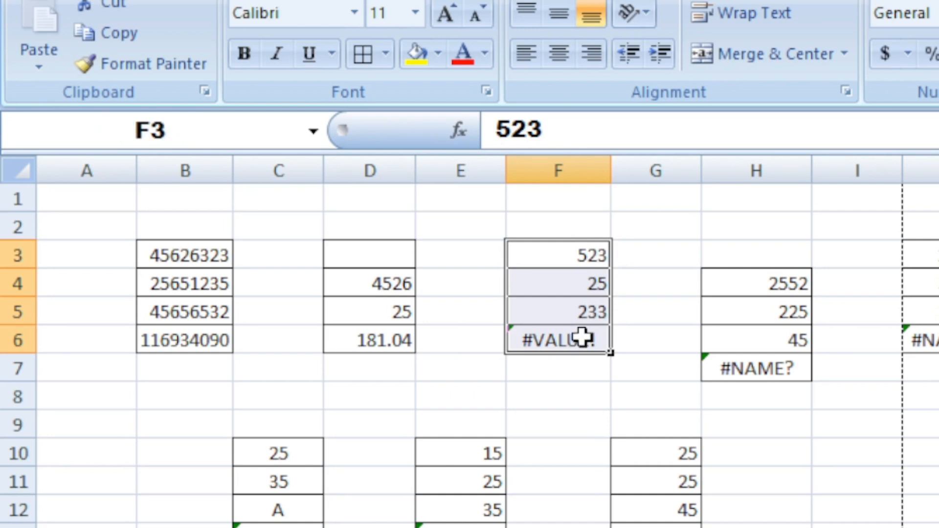
Insert an AutoSum in F7 below the #VALUE! cell, then delete it.
key("alt+equal")
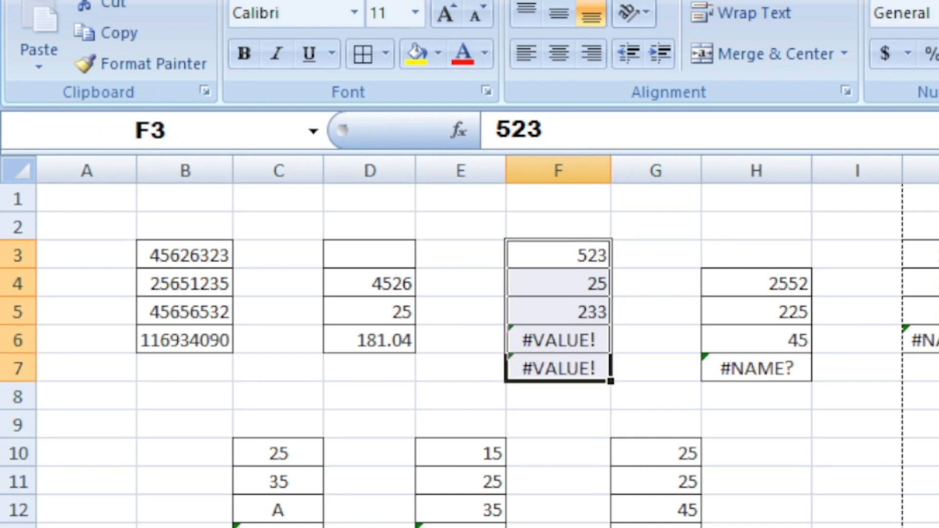
left_click(854, 494)
left_click(585, 372)
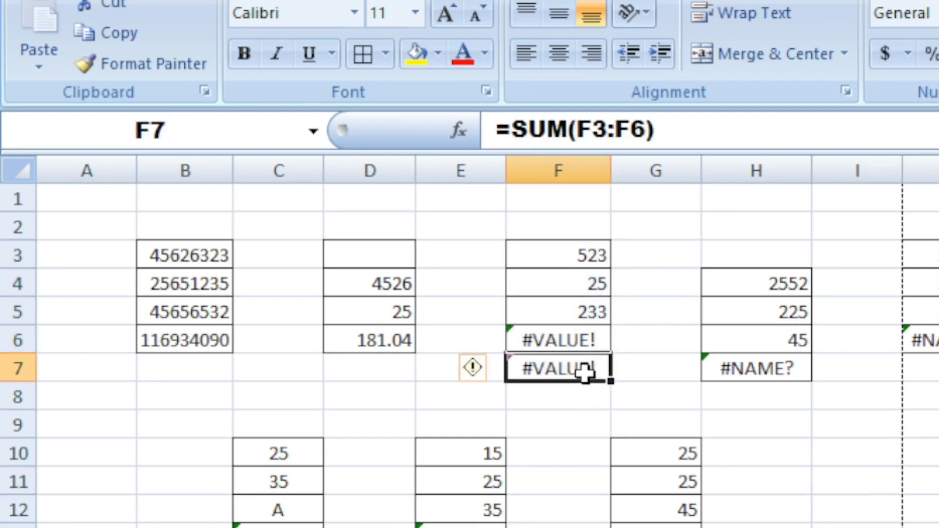
key("Delete")
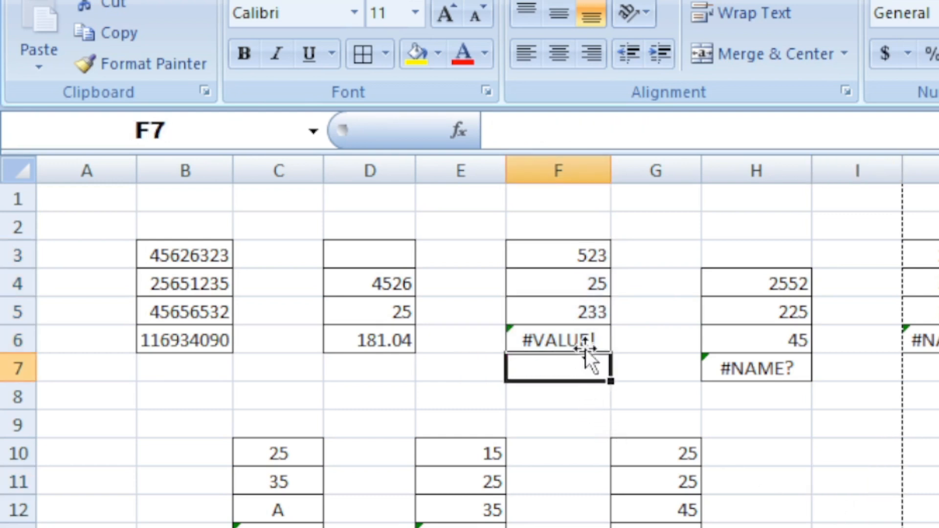
Inspect the values in F3 through F5 and the range formula in F6 again.
left_click(587, 332)
left_click(585, 313)
left_click(579, 283)
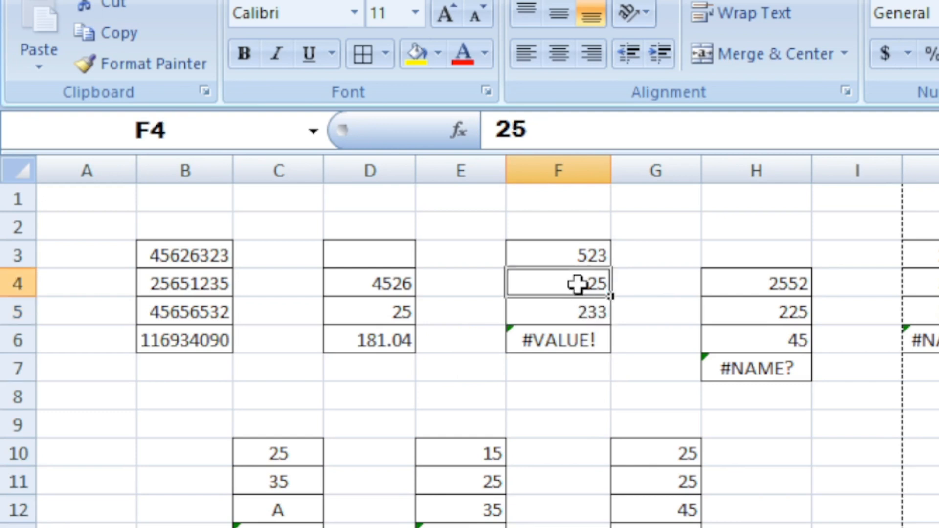
left_click(577, 253)
left_click_drag(574, 254, 570, 283)
left_click(561, 253)
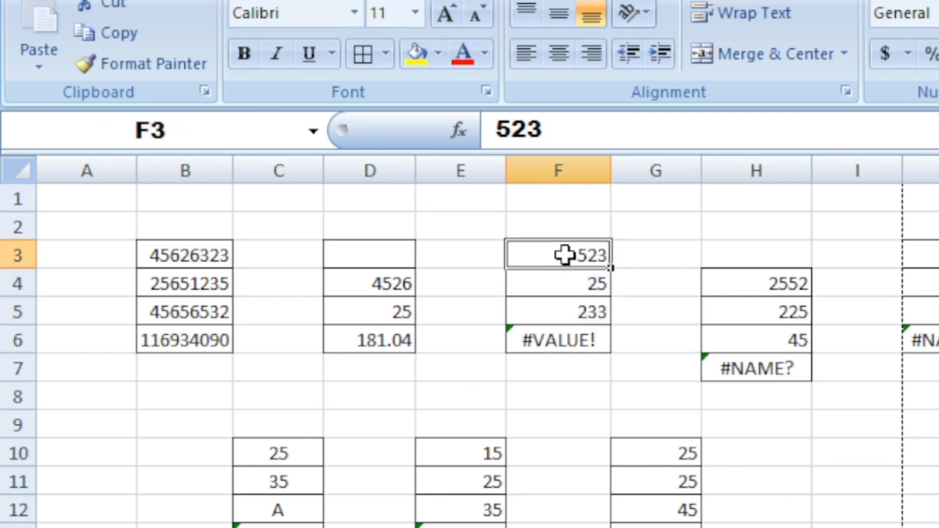
left_click(570, 282)
left_click(577, 319)
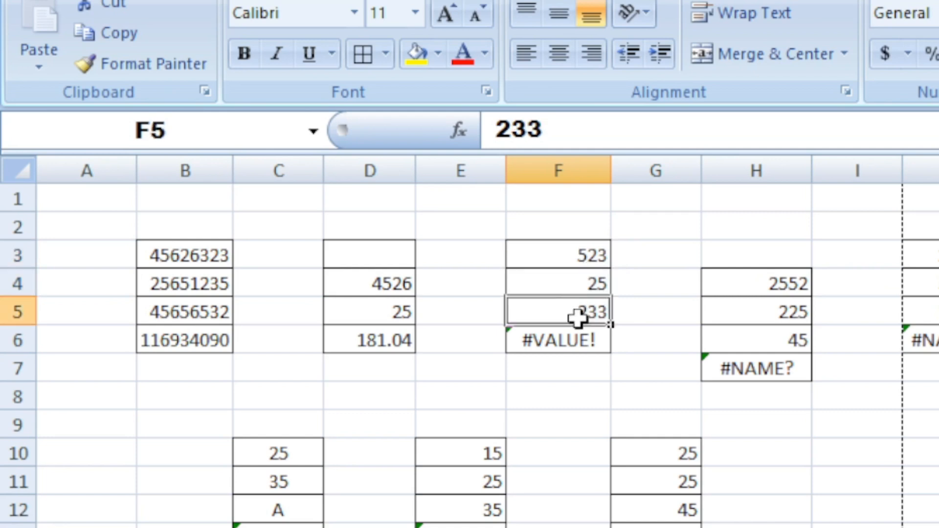
left_click(568, 260)
left_click(582, 342)
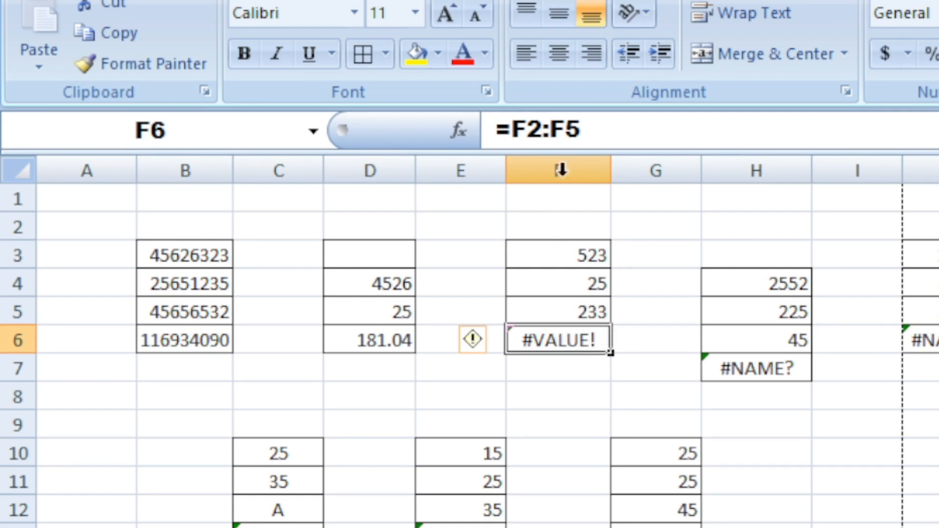
left_click_drag(585, 251, 593, 324)
left_click(594, 339)
left_click(553, 254)
Replace the formula in F6 with =F3+F4+F5 by picking each cell, and check the totalled range.
left_click(579, 344)
type("=")
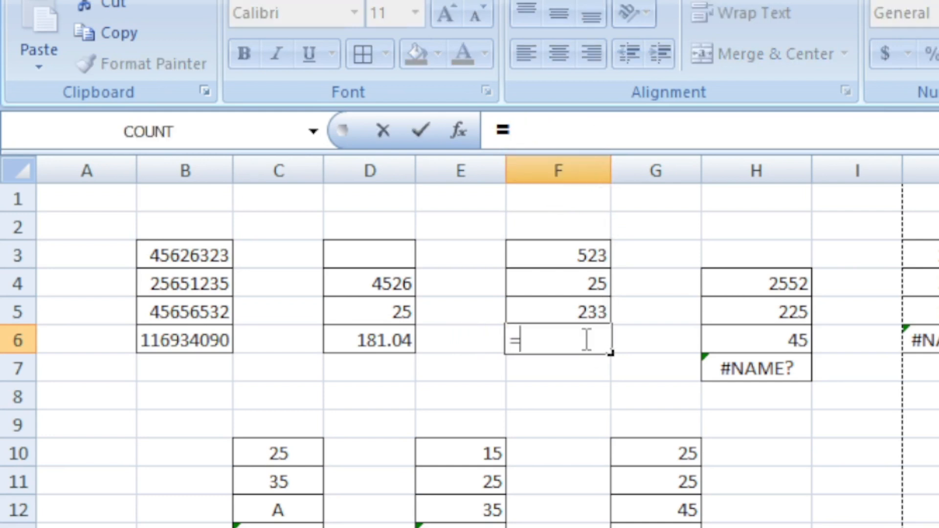
left_click(567, 253)
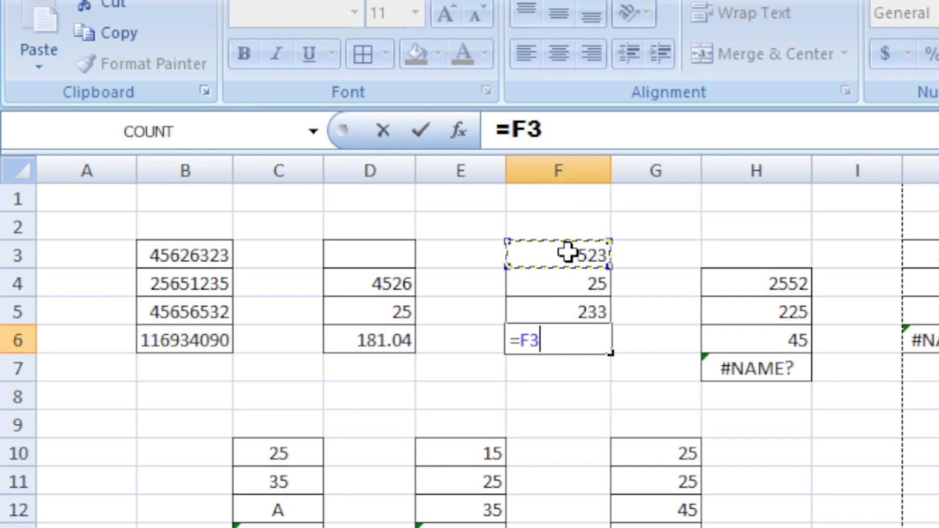
type("+")
type("+")
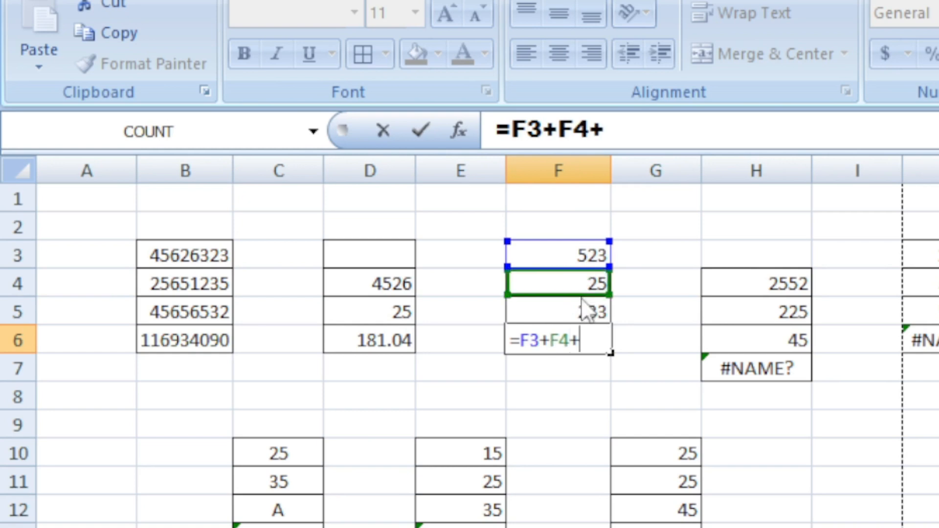
left_click(585, 314)
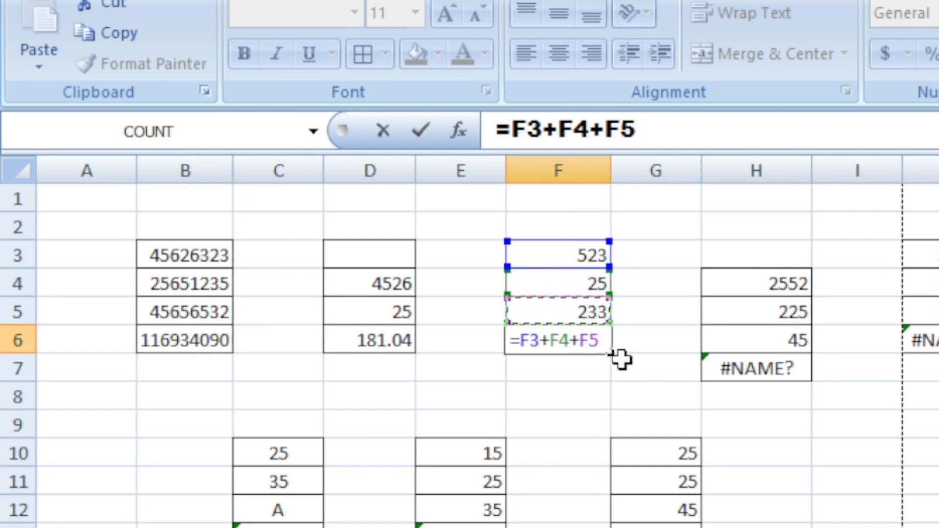
key("Return")
left_click(538, 341)
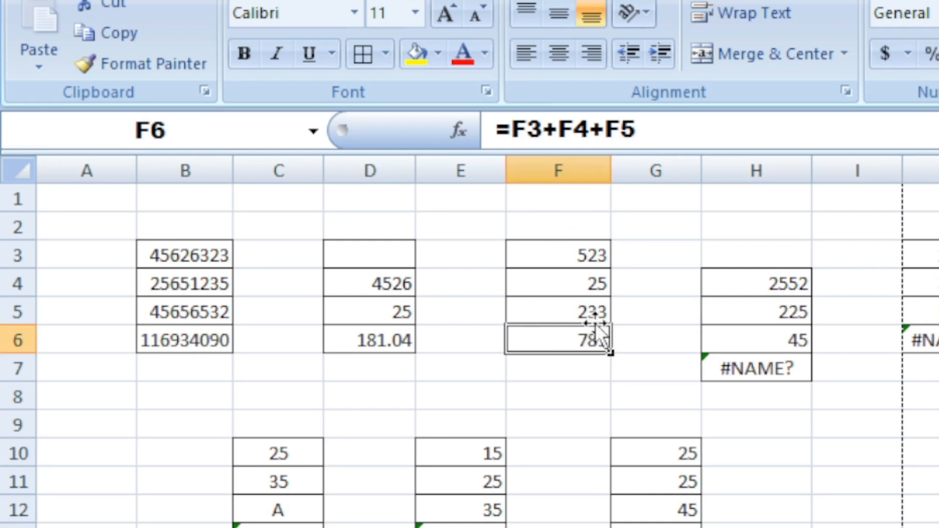
left_click_drag(566, 253, 567, 316)
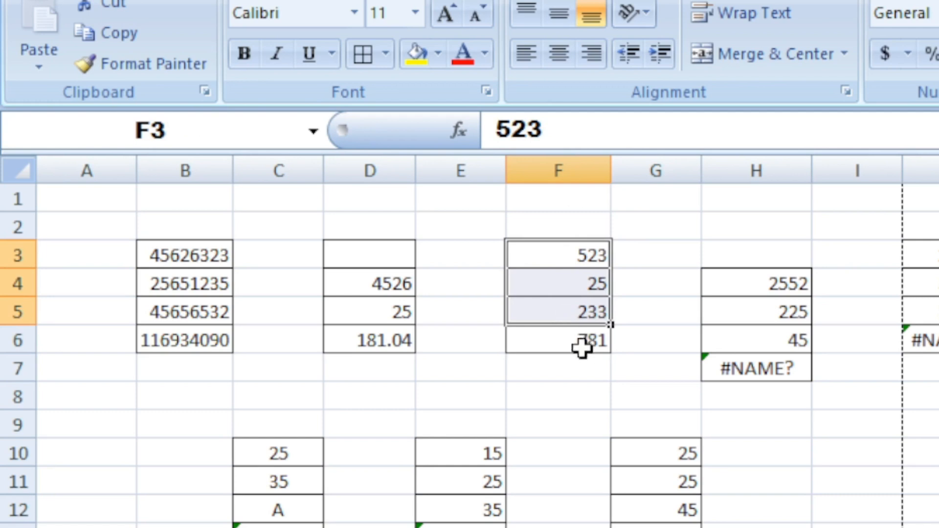
left_click(580, 344)
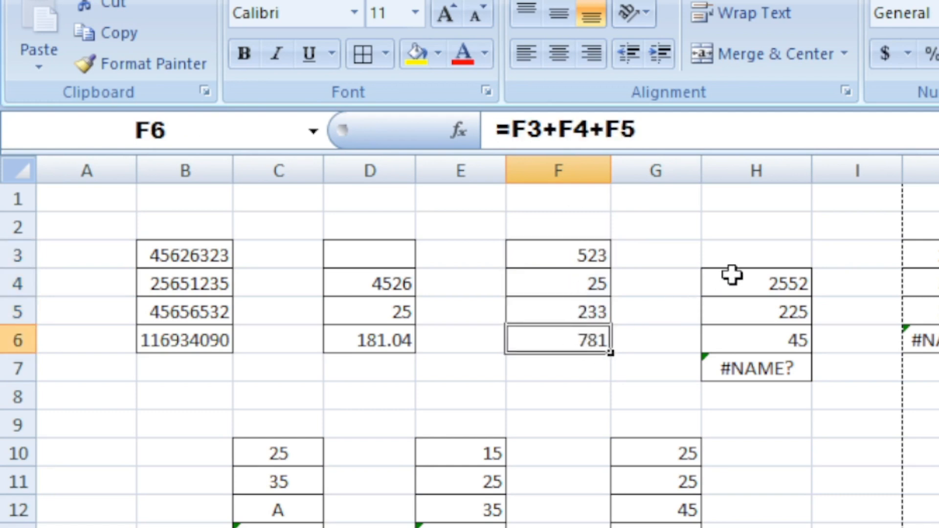
Examine the #NAME? formulas in H7 and J6 and the cells H4 to H6 they use.
left_click_drag(753, 280, 749, 353)
left_click(729, 372)
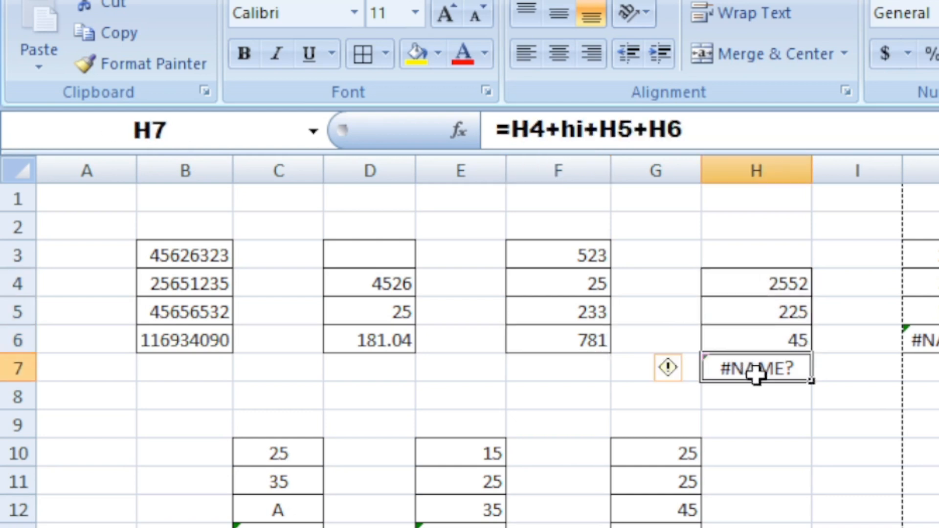
left_click(822, 459)
left_click(757, 368)
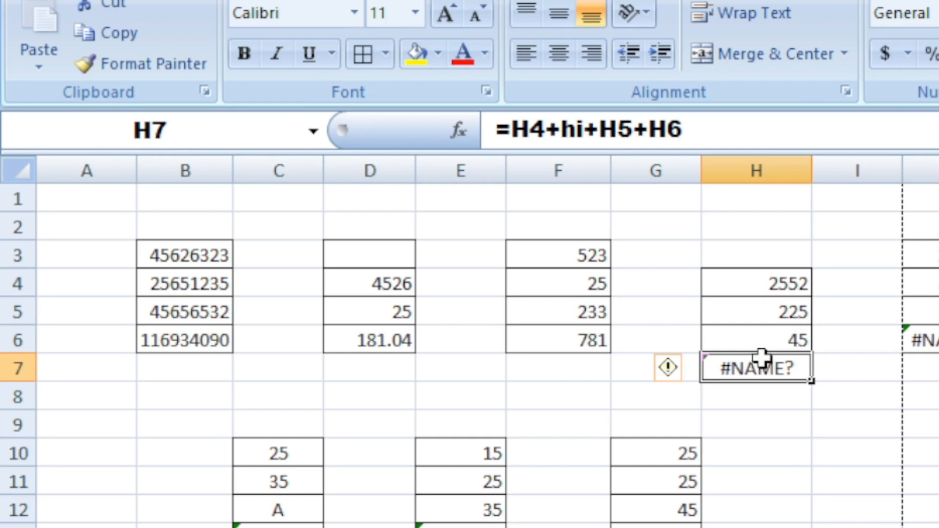
left_click_drag(935, 256, 935, 340)
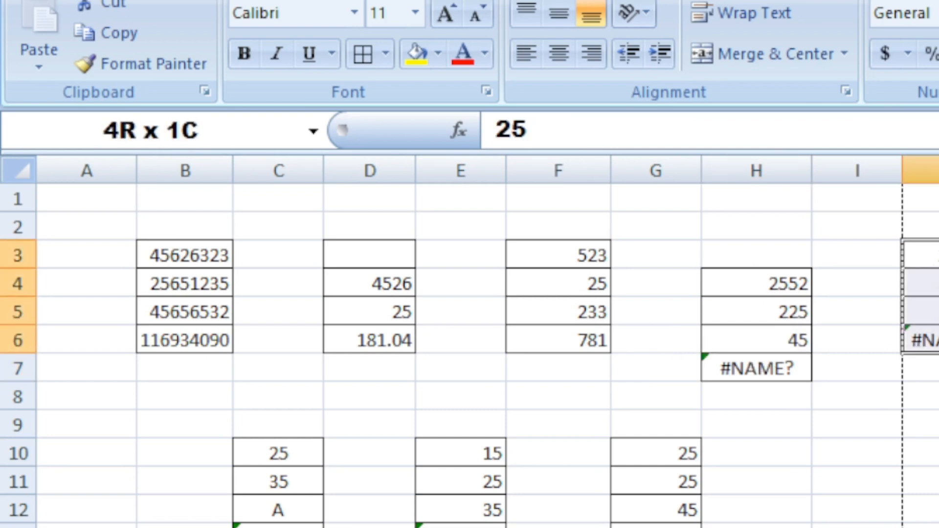
left_click(938, 397)
left_click(936, 340)
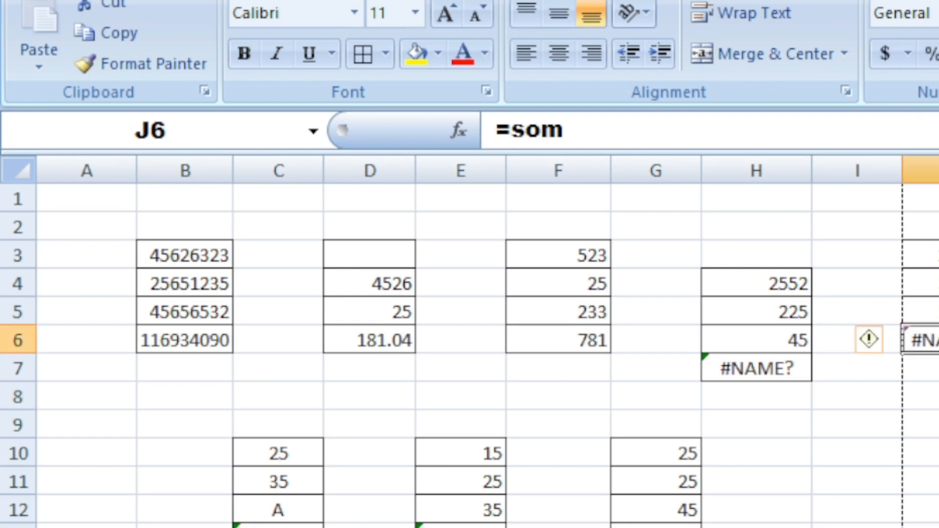
left_click(759, 372)
left_click(936, 345)
Step through cells H1 to H7 to compare the values with the formula in H7.
left_click(773, 285)
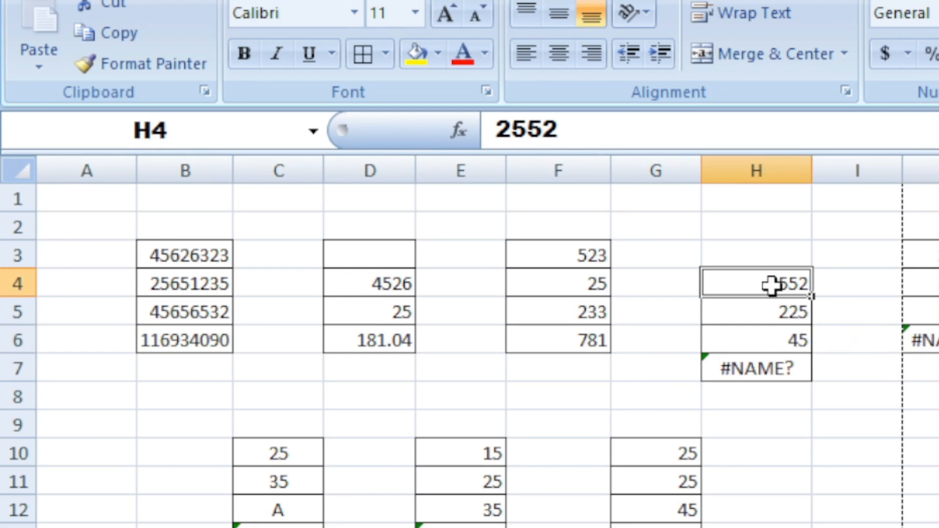
left_click_drag(773, 285, 771, 338)
left_click(754, 380)
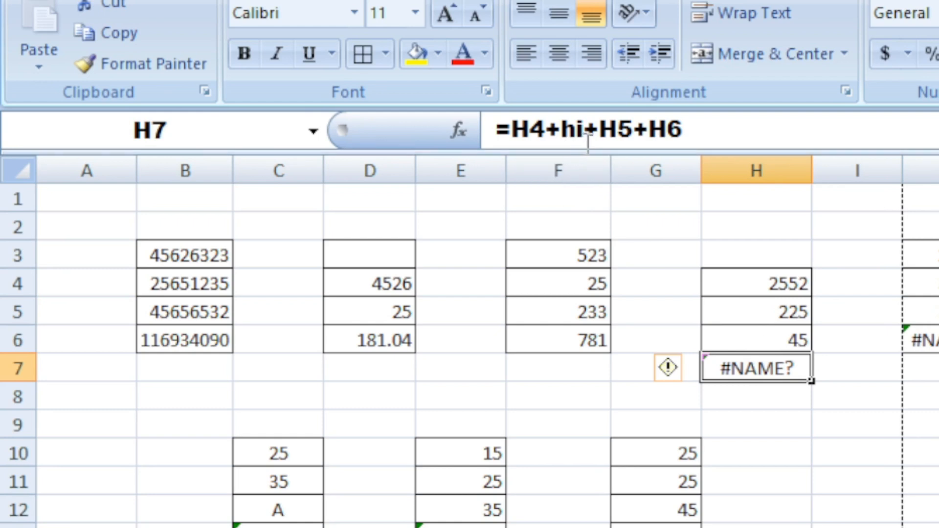
left_click(751, 285)
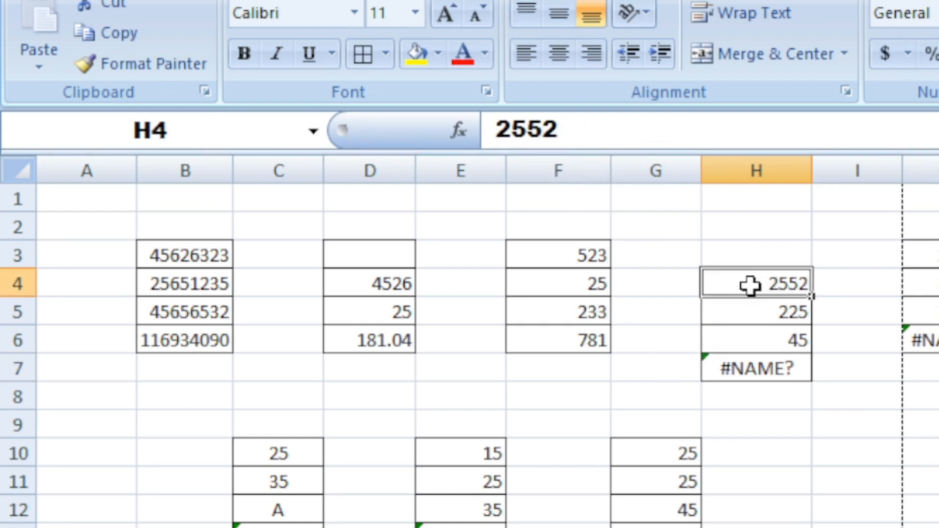
left_click(738, 310)
left_click(738, 345)
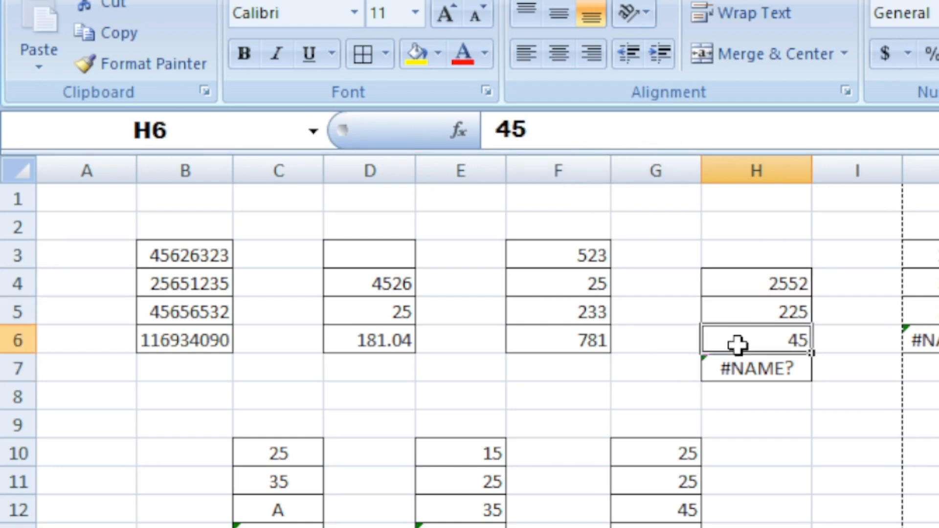
left_click(741, 368)
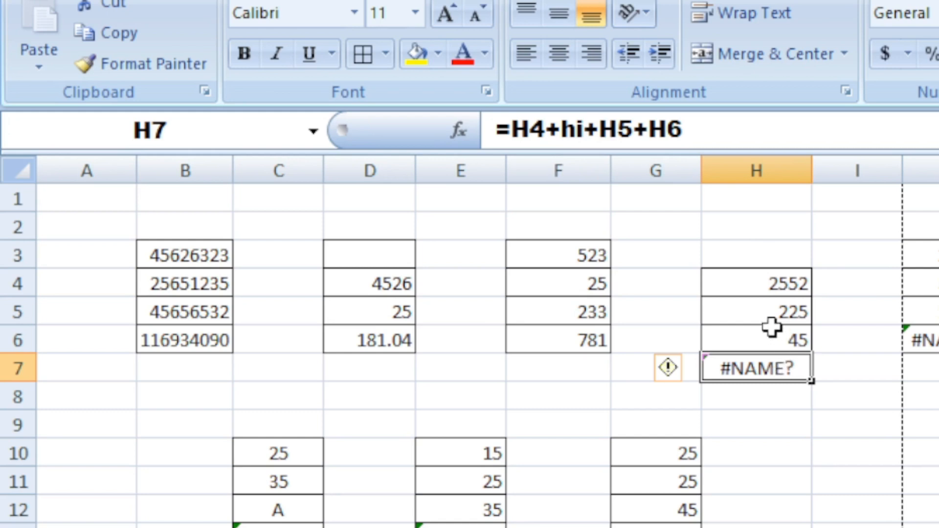
left_click(742, 193)
left_click(737, 220)
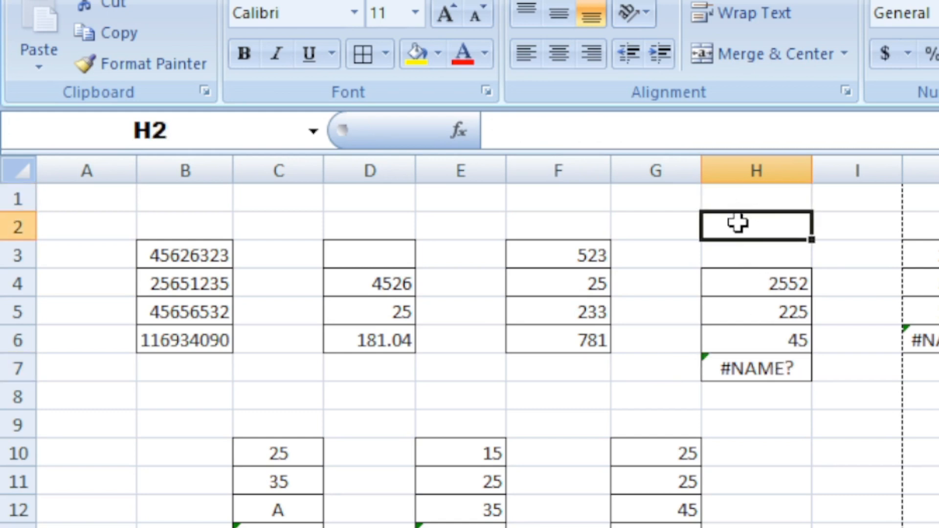
left_click(747, 258)
left_click(754, 286)
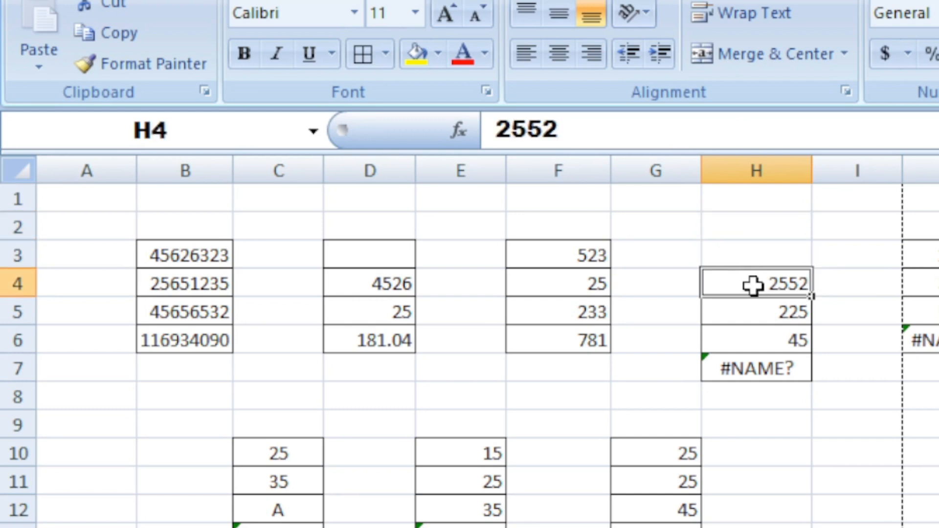
left_click(753, 316)
left_click(753, 341)
left_click(749, 372)
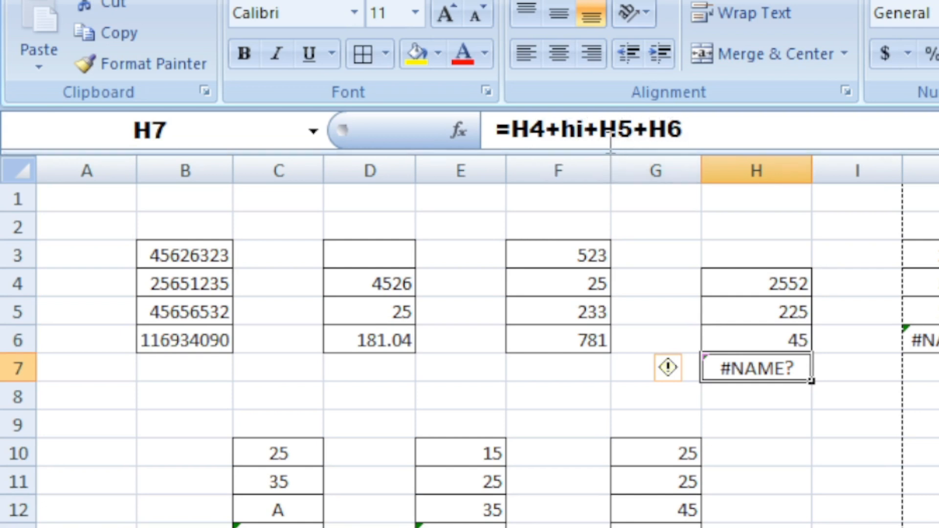
Remove the stray "hi" from H7's formula so it reads =H4+H5+H6, and check the summed cells H4 to H7.
left_click(588, 121)
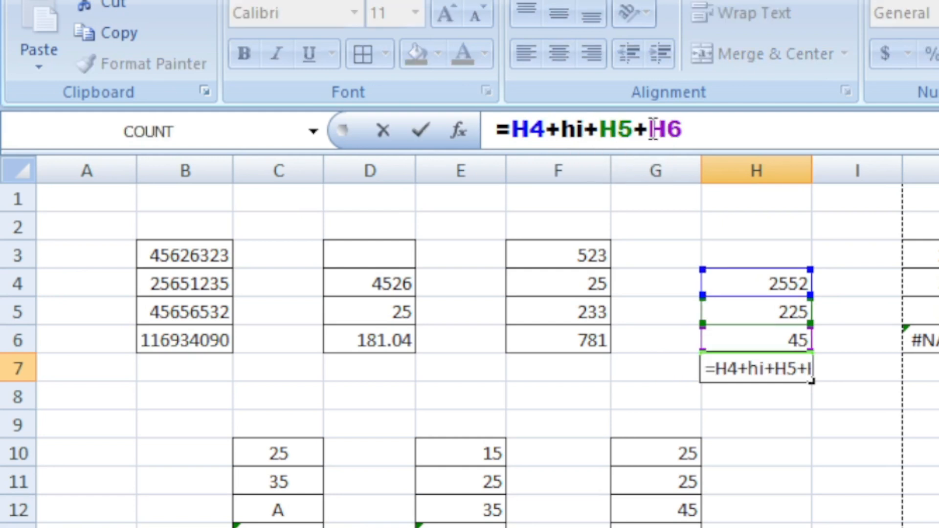
key("BackSpace")
key("BackSpace")
key("BackSpace")
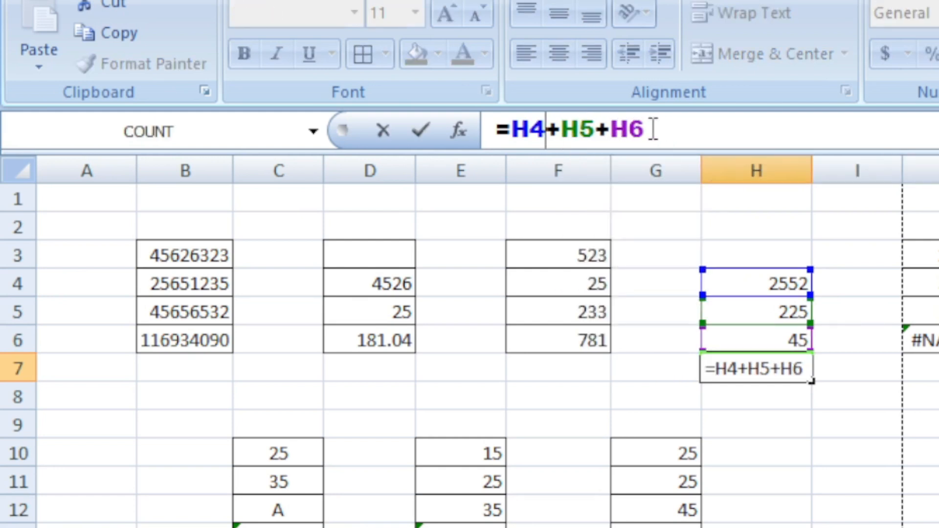
key("Return")
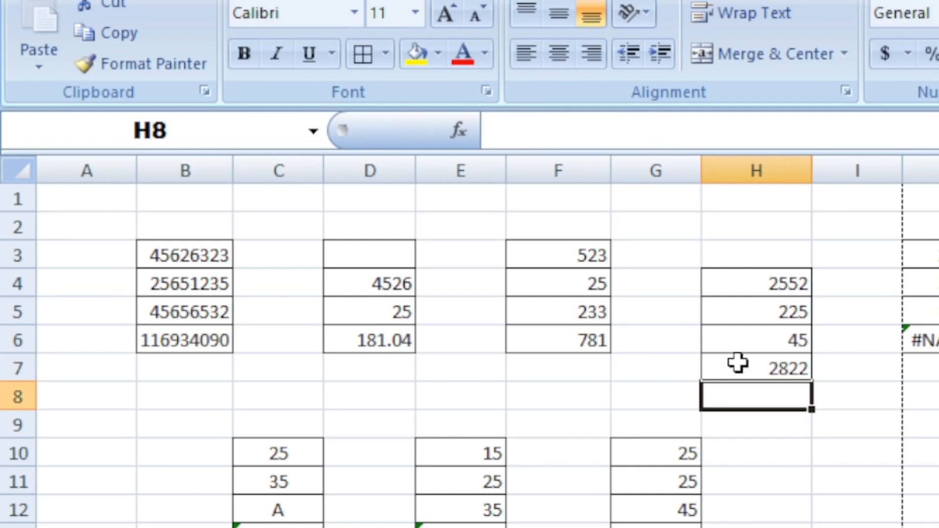
left_click(795, 422)
left_click(763, 370)
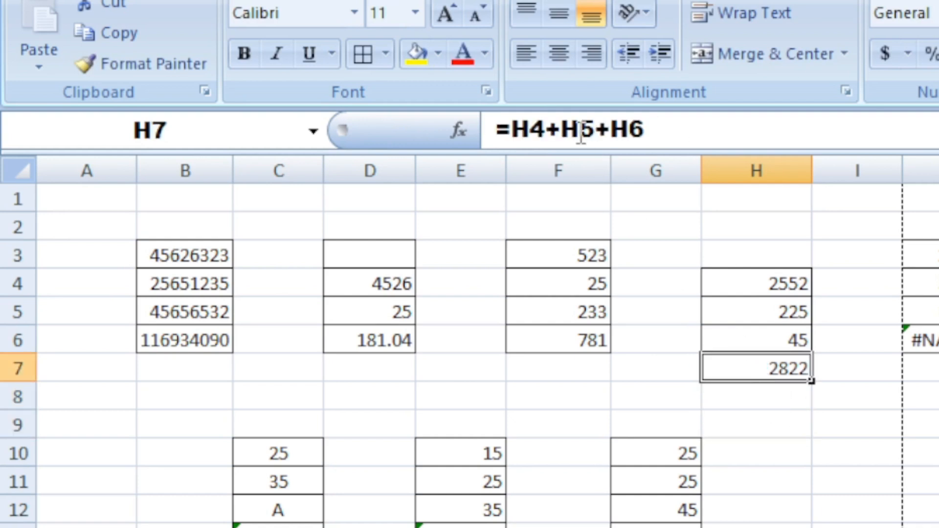
left_click_drag(758, 283, 755, 364)
left_click_drag(715, 279, 721, 359)
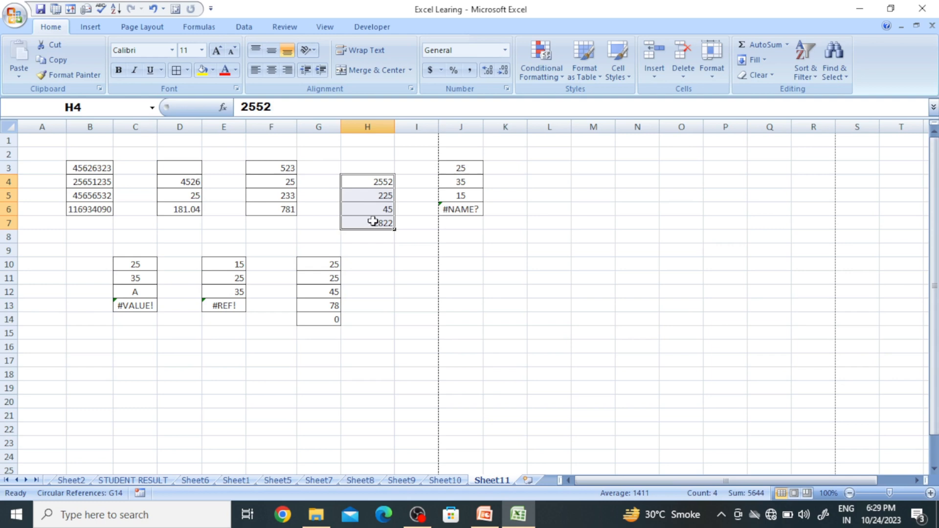
Edit J6's misspelled formula to =sm.
left_click_drag(463, 168, 463, 195)
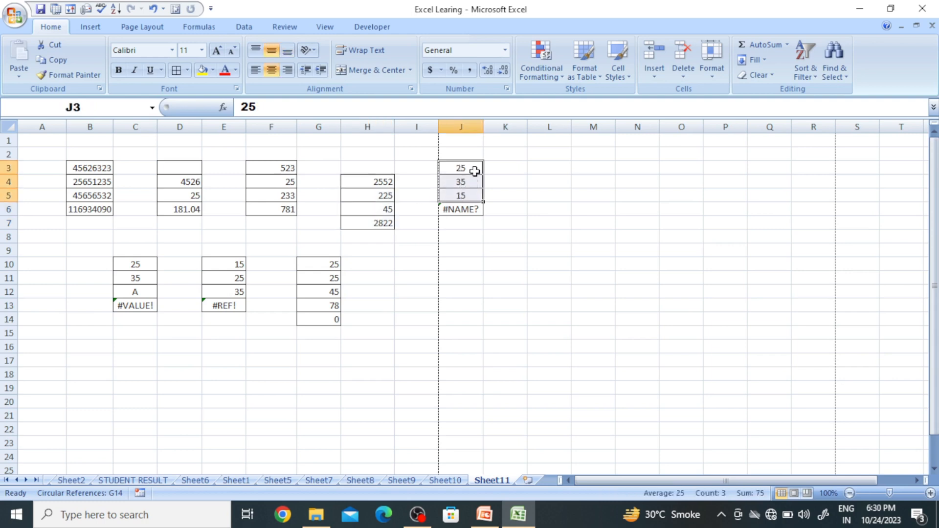
left_click(468, 210)
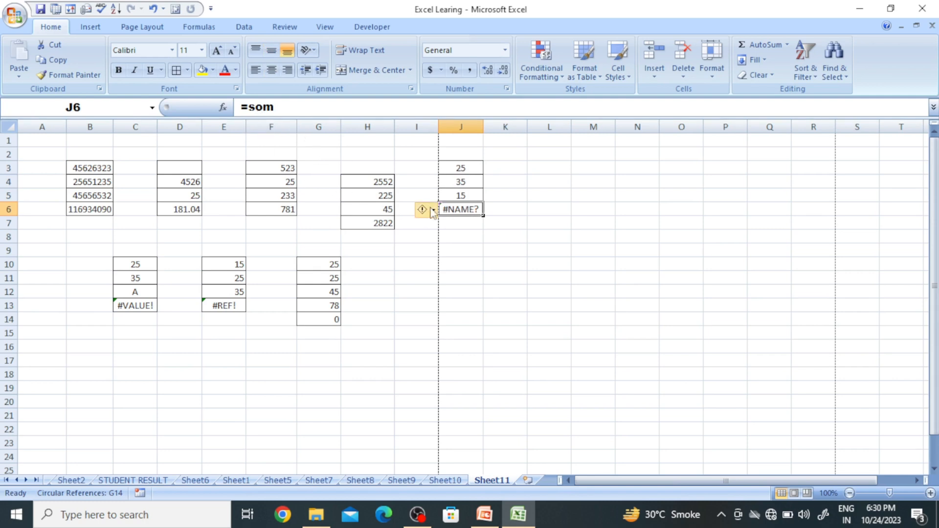
left_click(481, 237)
left_click(475, 210)
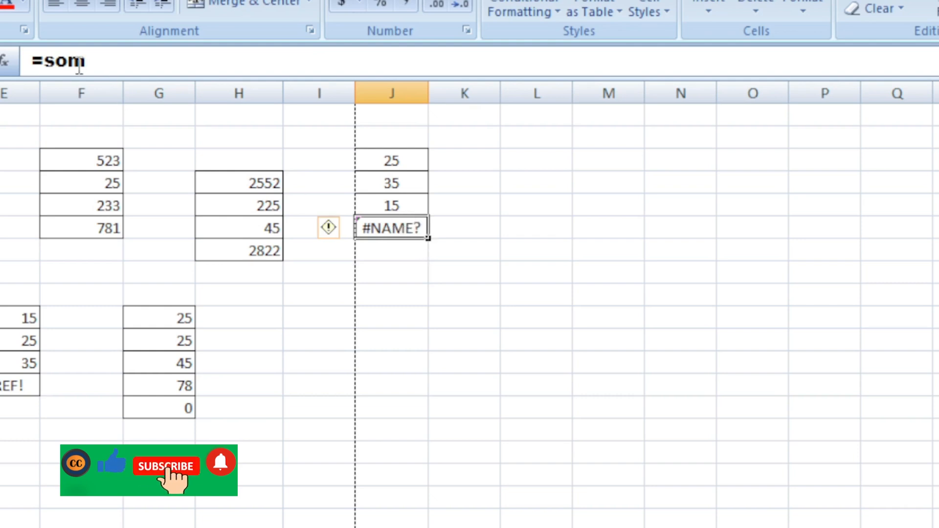
left_click(71, 61)
key("BackSpace")
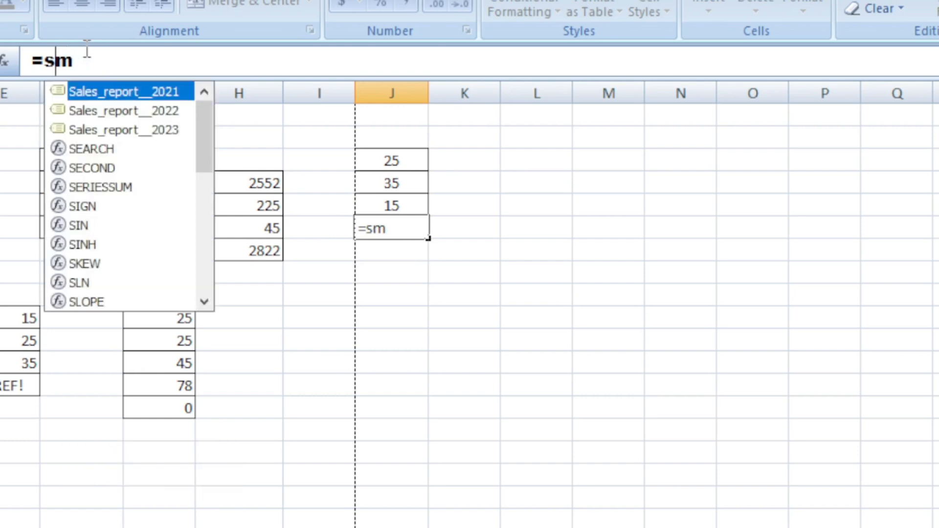
key("Return")
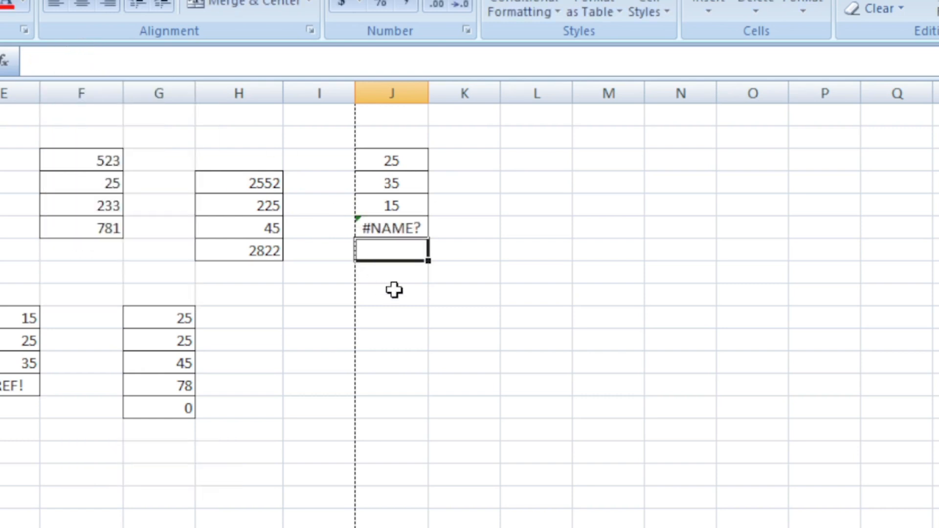
Replace J6's formula with a reference to cell J3.
left_click(394, 228)
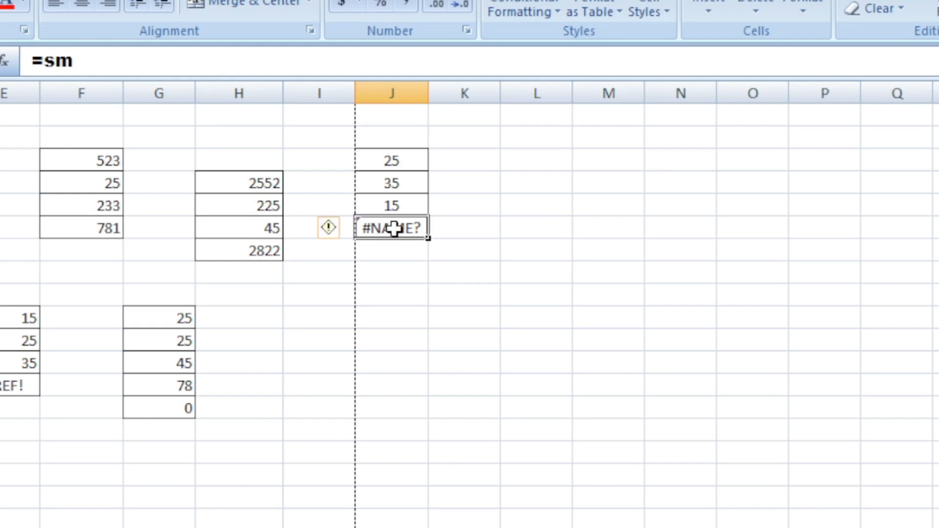
left_click(58, 61)
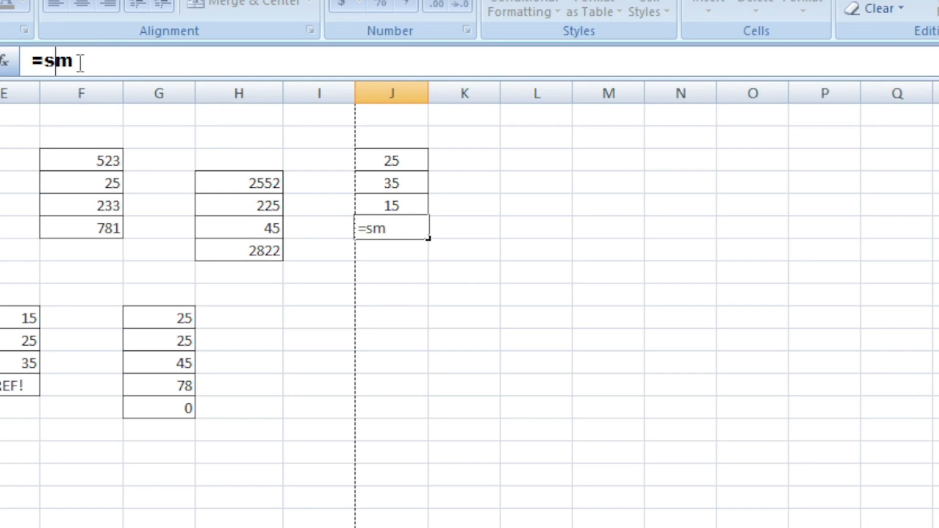
left_click_drag(87, 60, 50, 65)
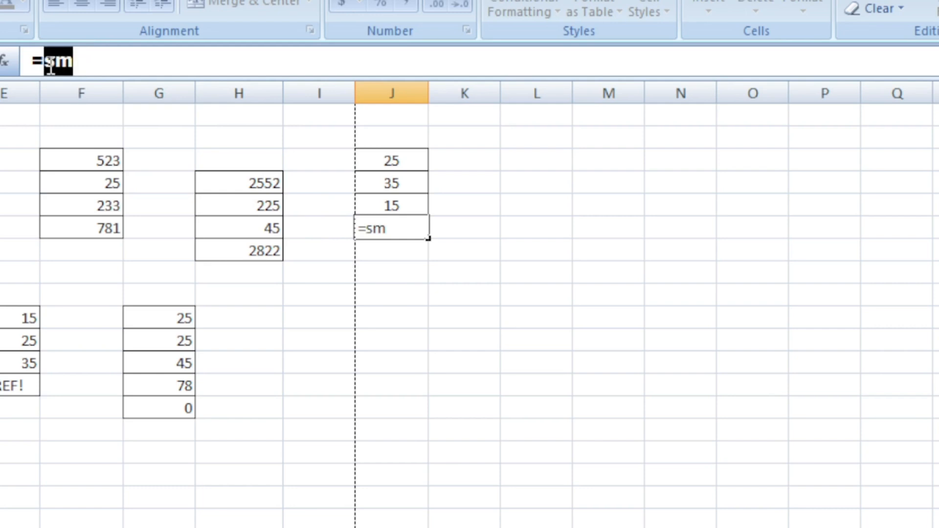
key("BackSpace")
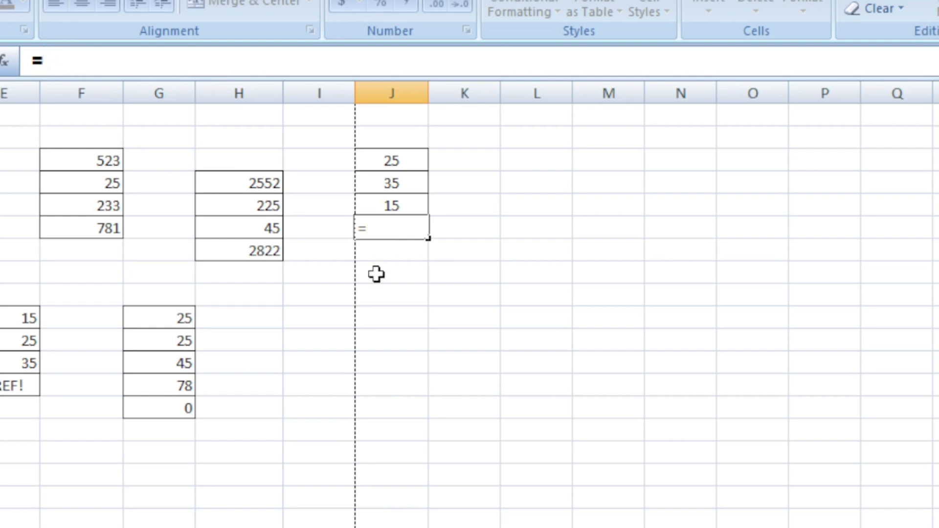
left_click_drag(463, 340, 460, 317)
left_click(553, 340)
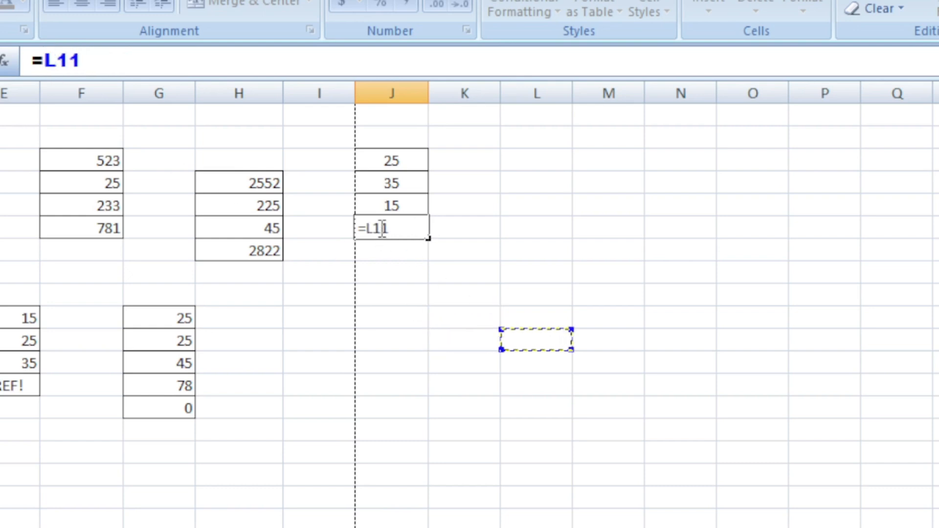
left_click(393, 163)
left_click(424, 226)
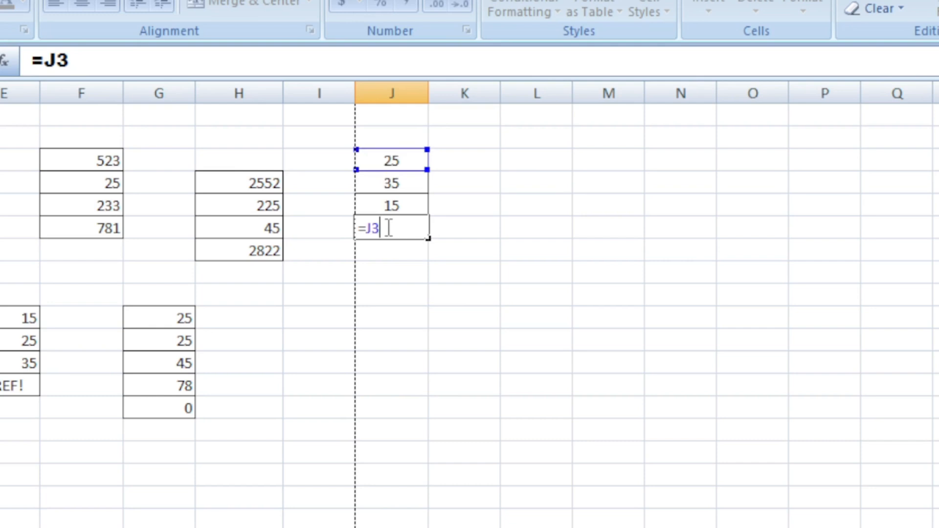
left_click(460, 252)
Clear J6 and AutoSum J3 to J5 into J6, deleting the extra total placed below it.
left_click_drag(380, 161, 384, 204)
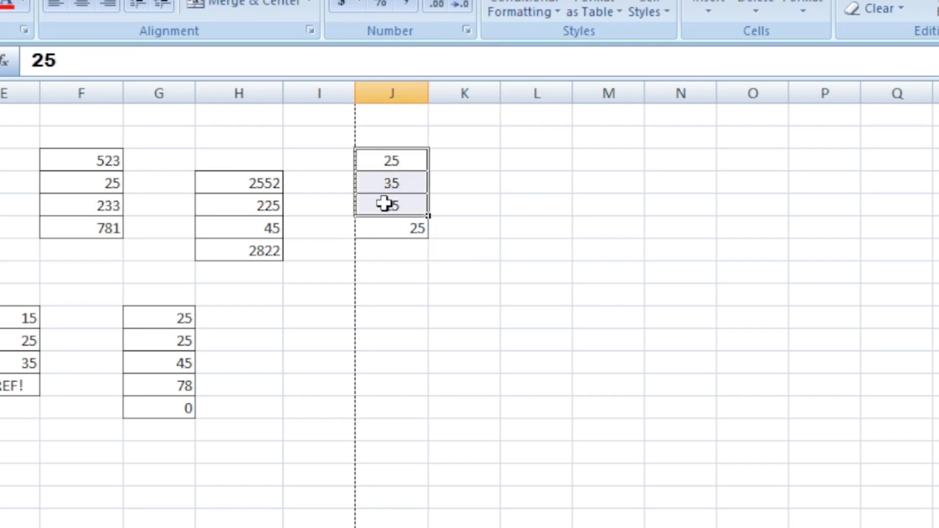
key("alt+equal")
left_click(649, 256)
left_click(388, 229)
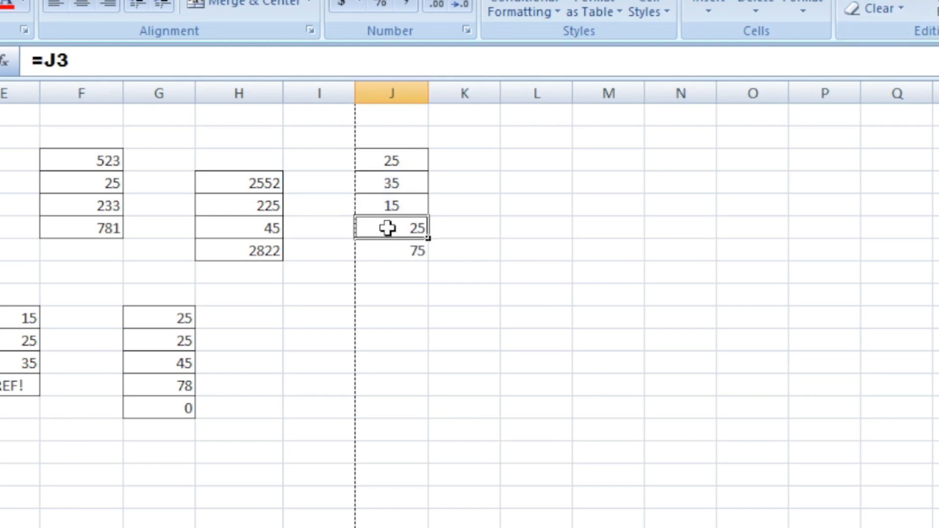
key("Delete")
left_click(511, 294)
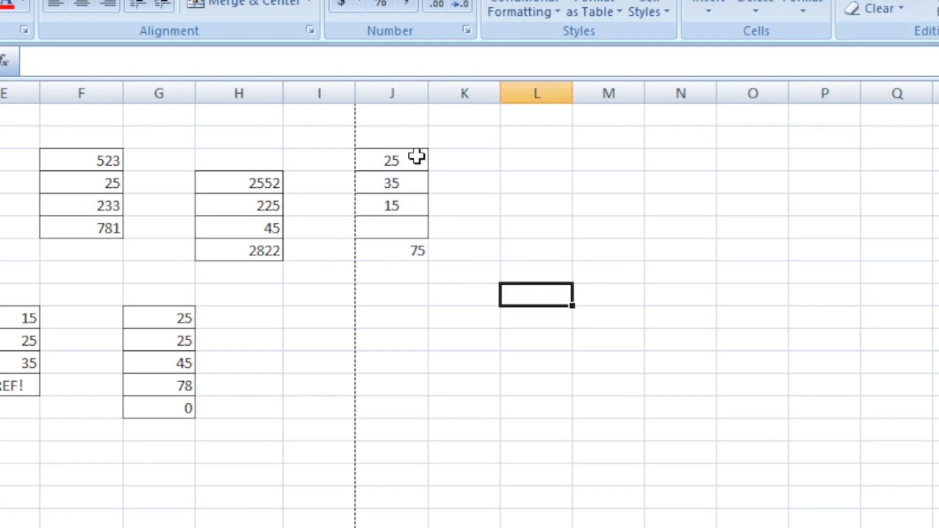
left_click(396, 154)
left_click_drag(395, 155, 391, 213)
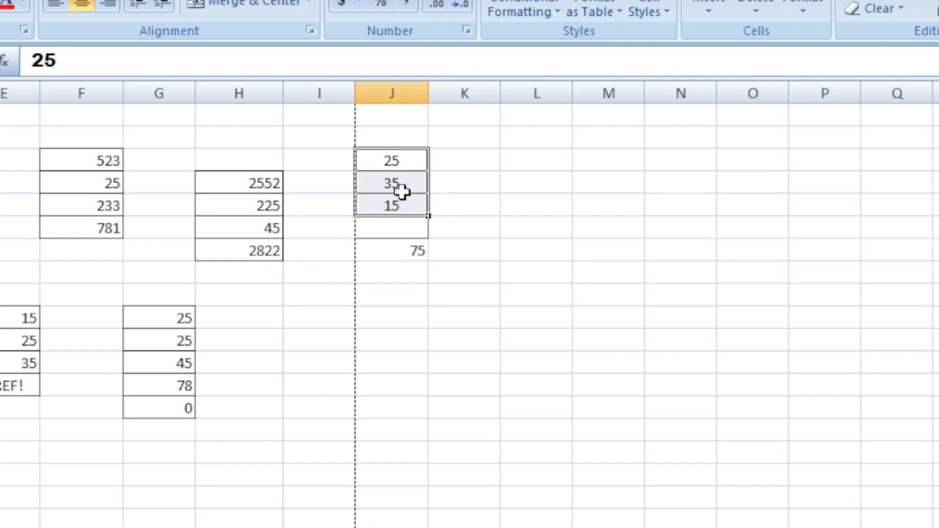
left_click_drag(396, 162, 393, 228)
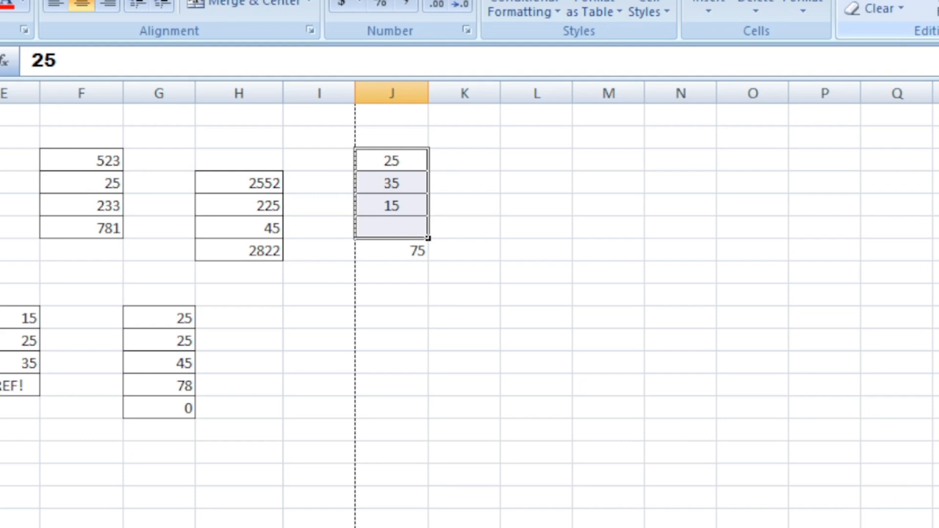
left_click(755, 253)
left_click(413, 252)
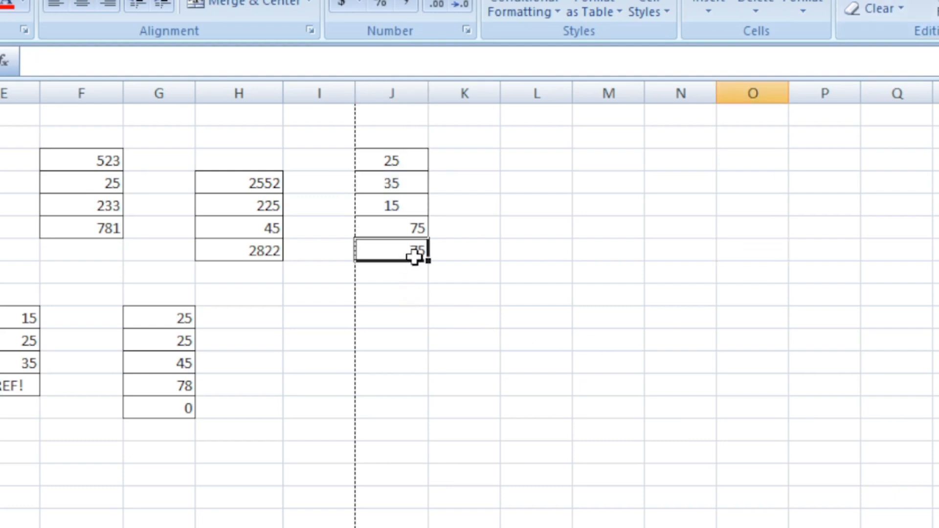
key("Delete")
left_click(509, 289)
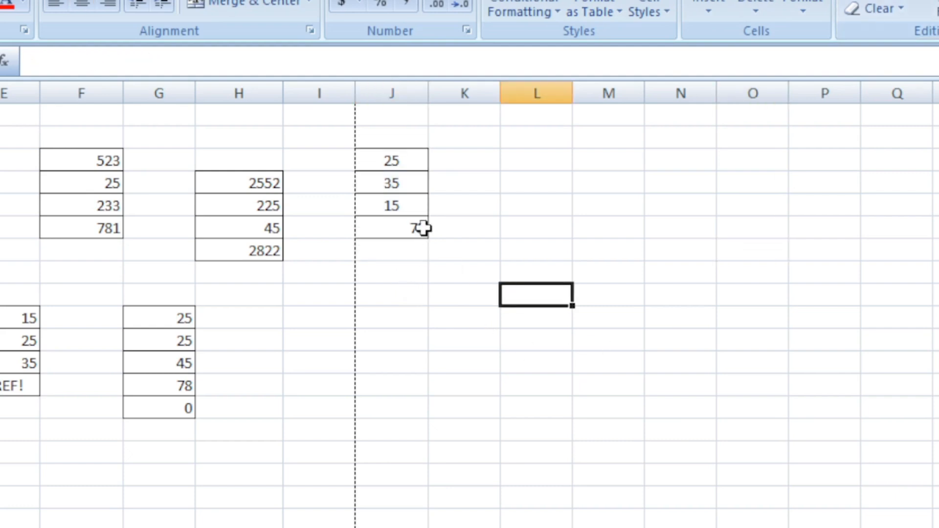
Center-align the values in cells J3 to J6.
left_click(400, 164)
left_click_drag(401, 174, 413, 226)
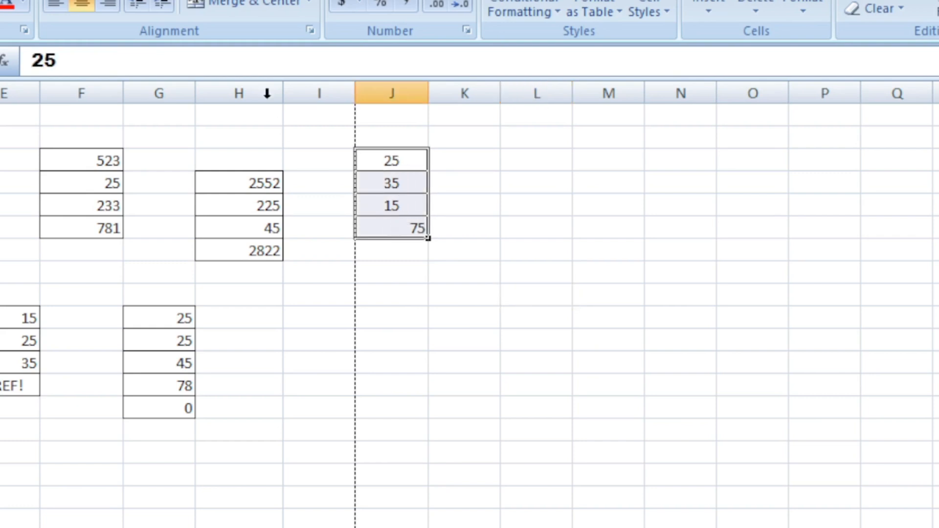
left_click(271, 71)
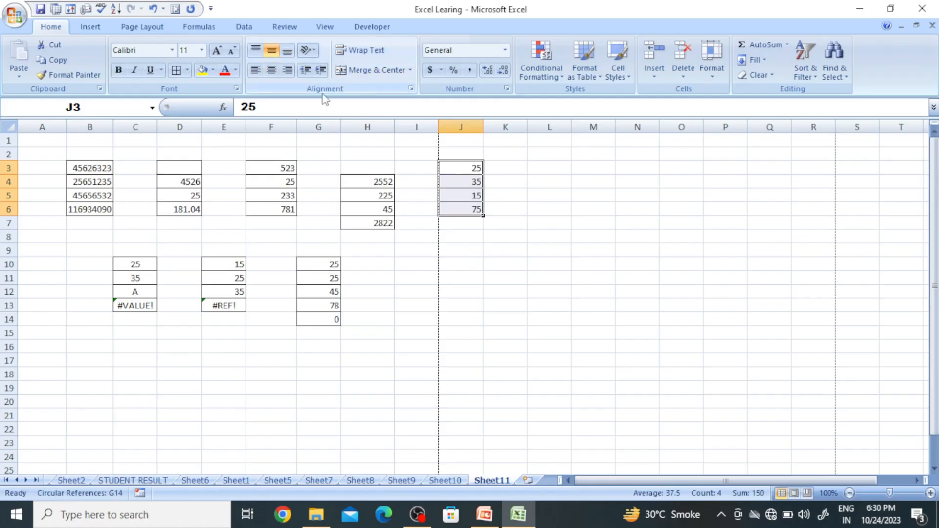
left_click(272, 70)
left_click(500, 269)
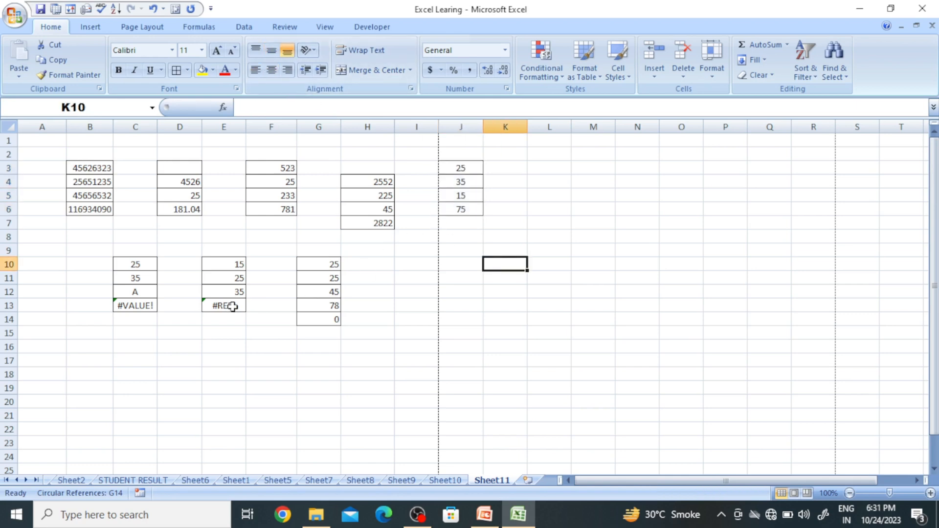
Examine the #VALUE! formula in C13 and the cells C10 to C12 it references.
left_click_drag(127, 268, 134, 288)
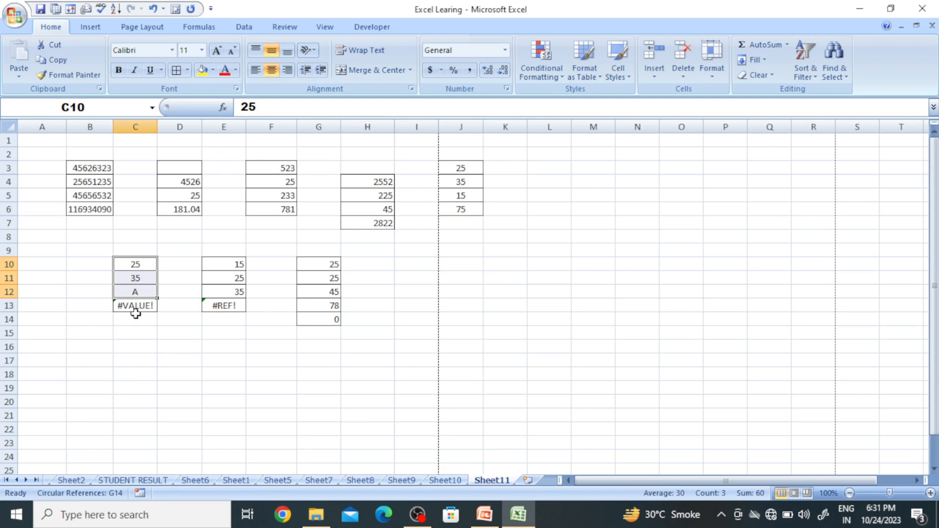
left_click(135, 307)
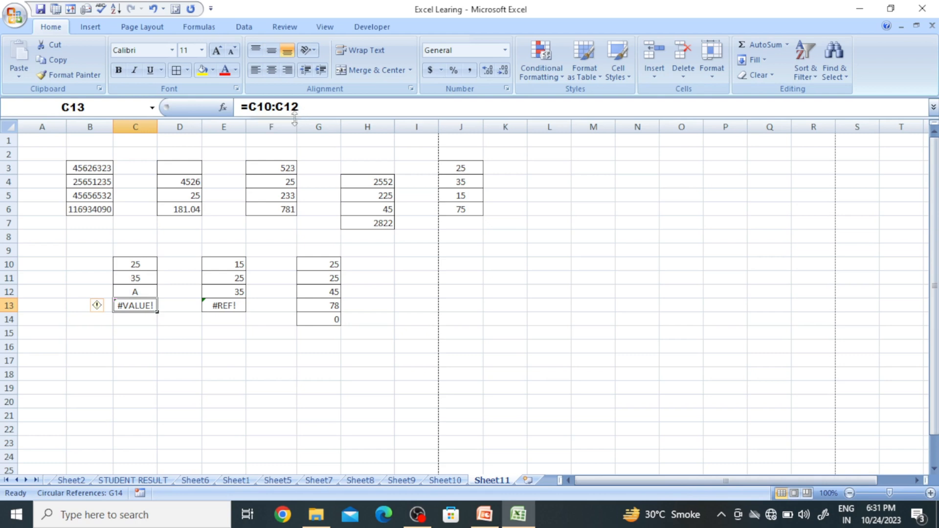
left_click(143, 294)
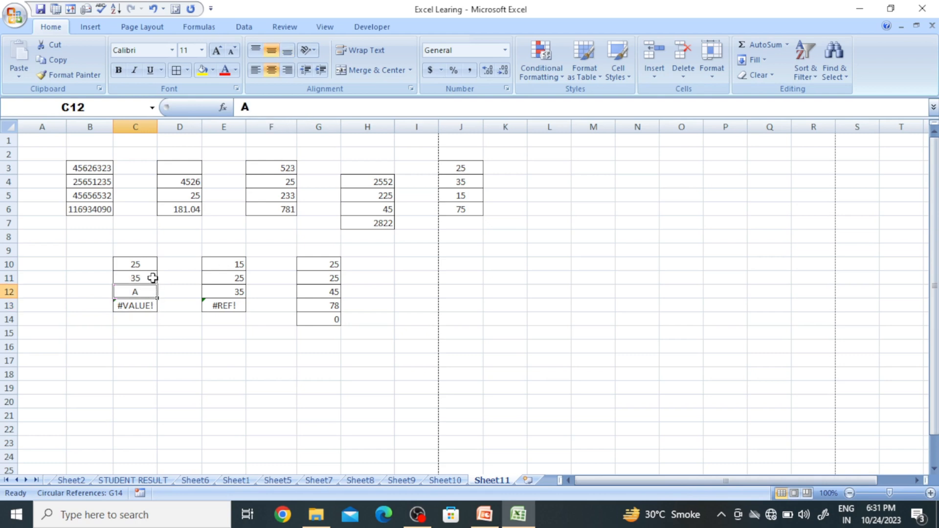
left_click_drag(145, 259, 142, 291)
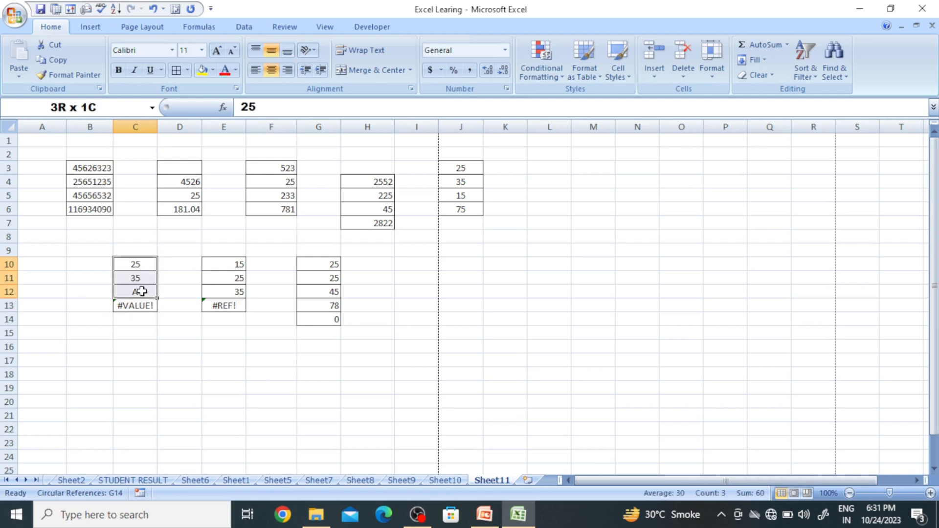
left_click(141, 306)
left_click(145, 293)
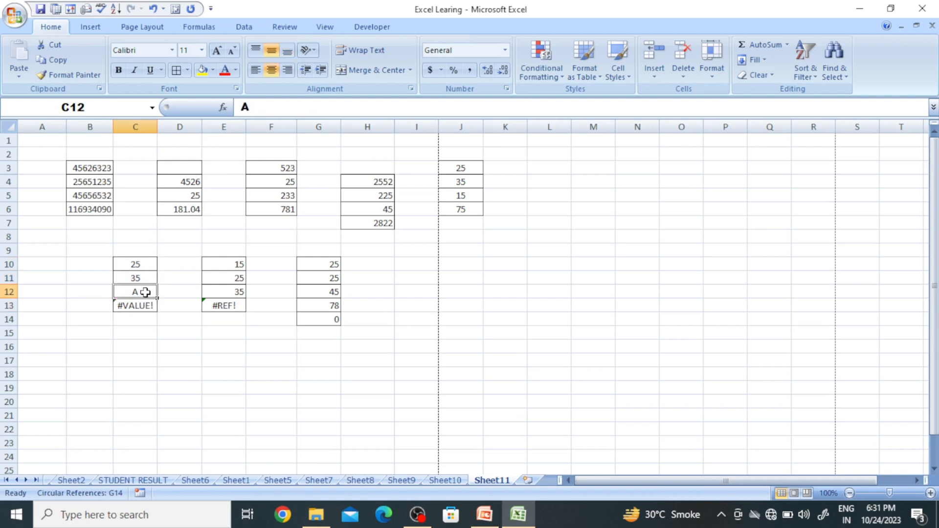
left_click(141, 309)
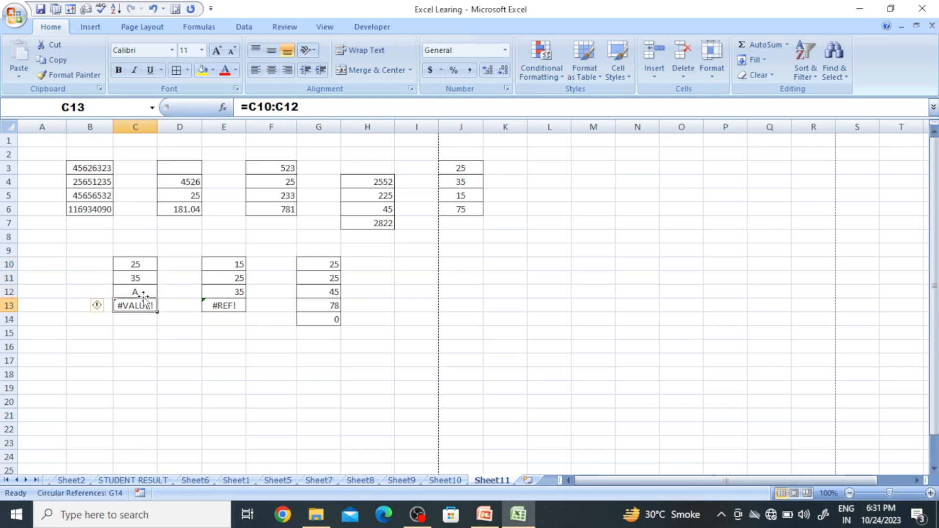
left_click(148, 291)
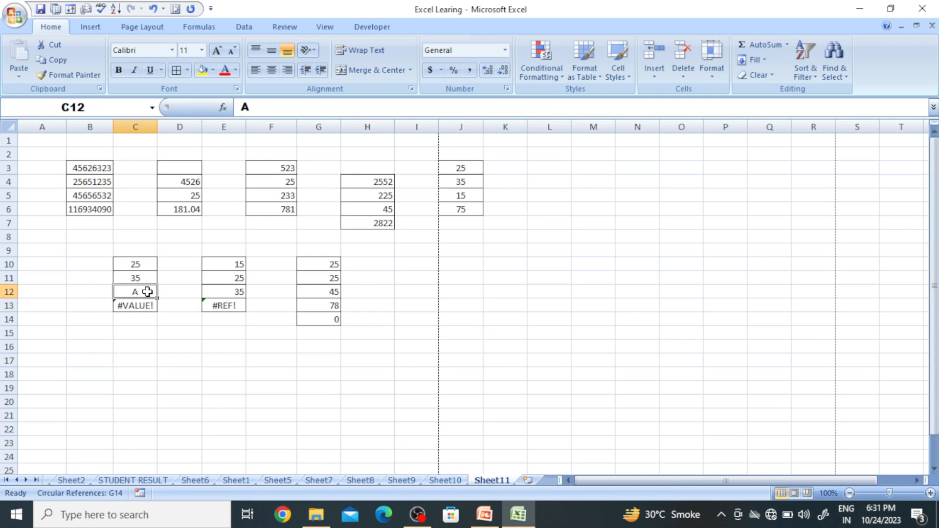
left_click(145, 307)
left_click_drag(147, 264, 145, 294)
Replace the A in cell C12 with the value 10.
left_click(234, 481)
left_click(243, 439)
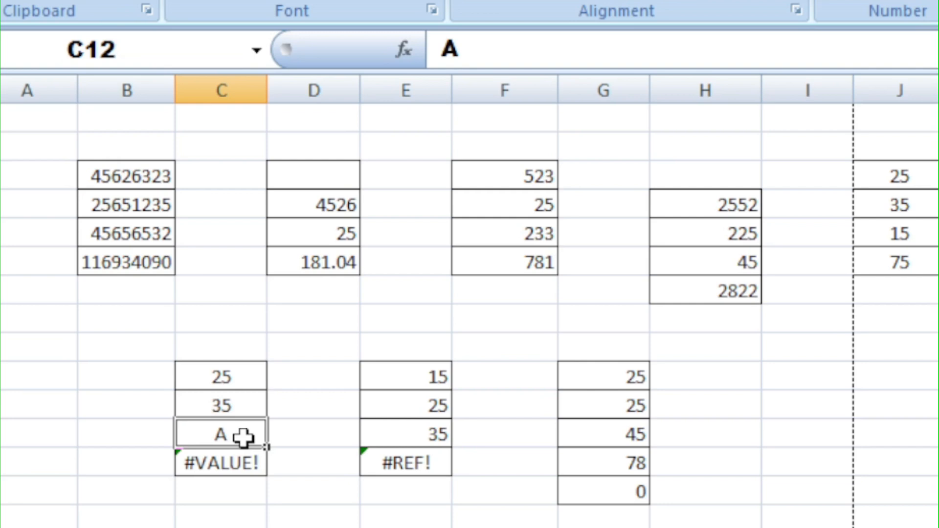
type("10")
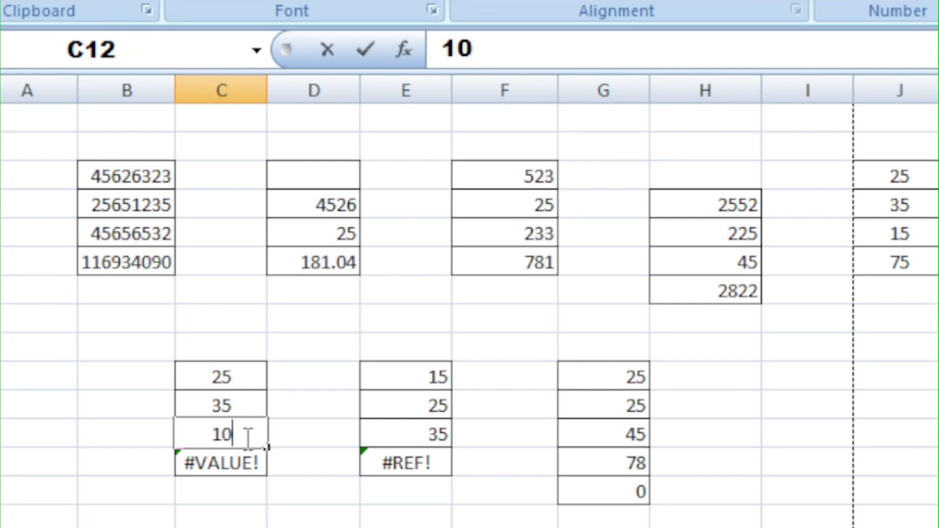
key("Return")
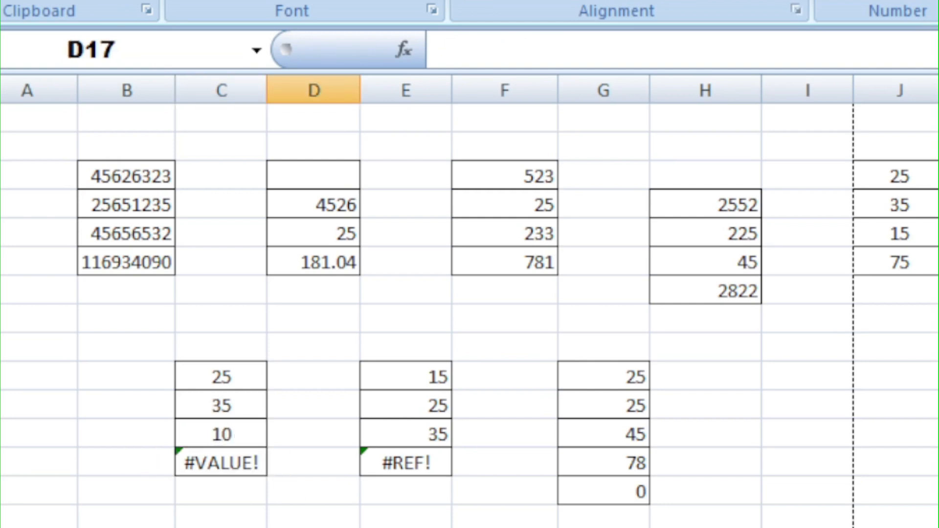
Check C13's referenced range, then change C12's value to 0.
left_click(235, 462)
left_click(243, 435)
left_click(240, 461)
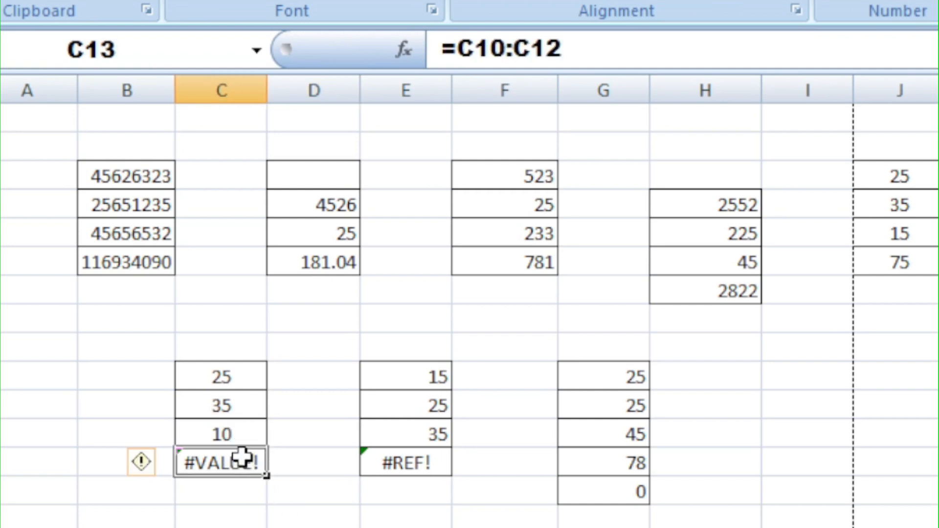
left_click_drag(243, 377, 235, 476)
left_click(234, 438)
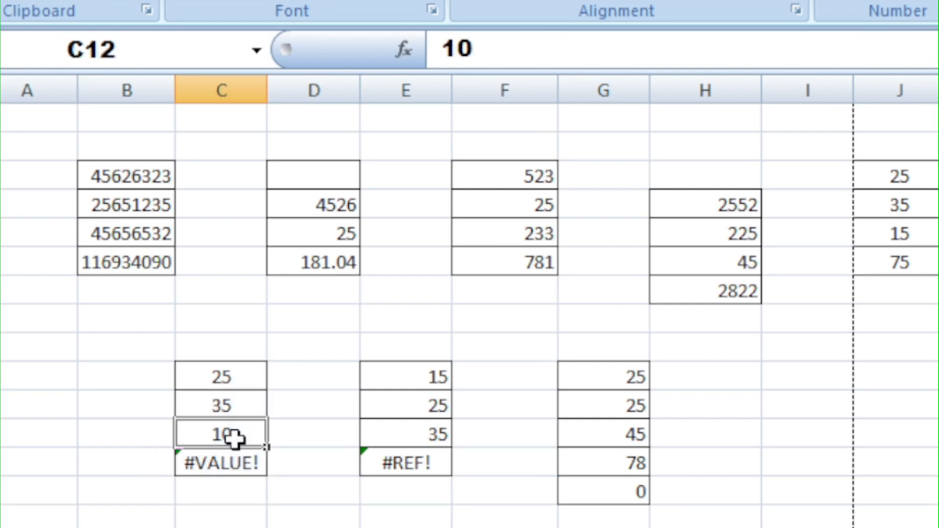
type("00")
key("Return")
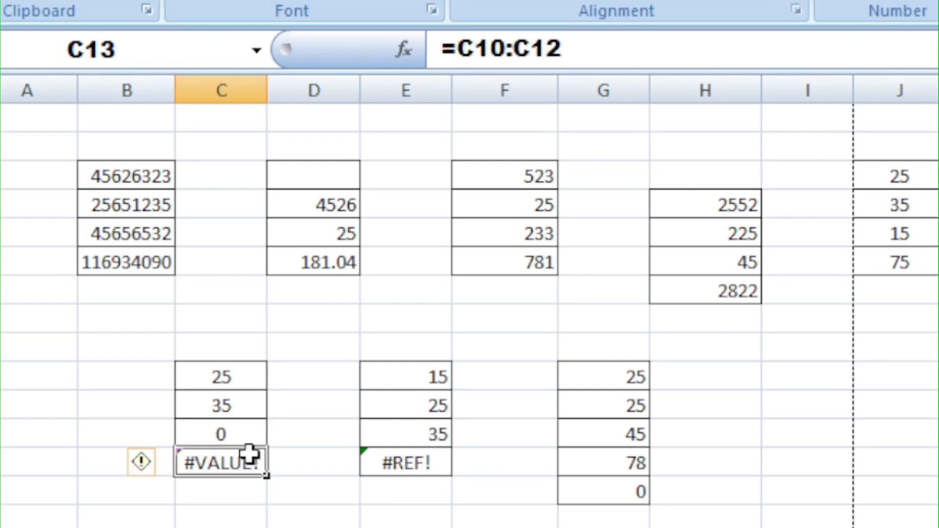
Enter the text A in cell C10 and reselect the #VALUE! cell C13.
left_click(294, 527)
left_click_drag(222, 388, 243, 438)
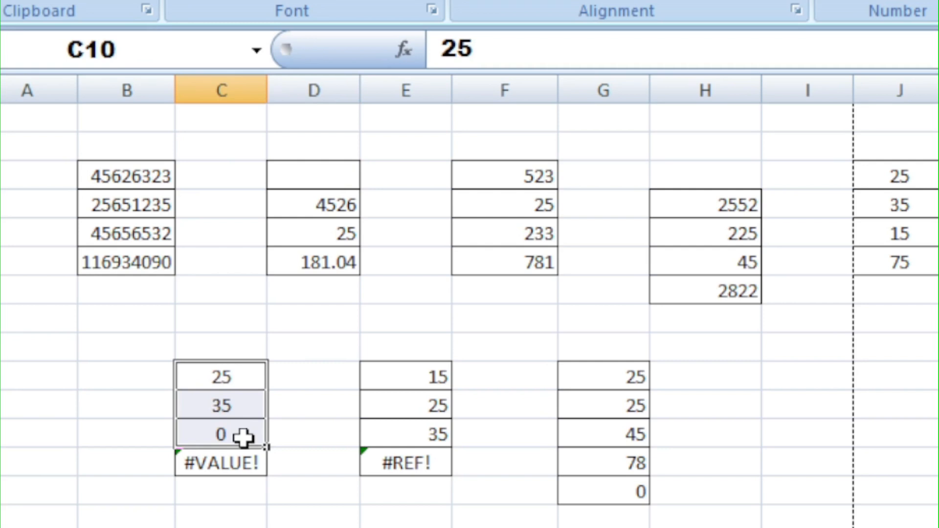
type("A")
left_click(284, 526)
left_click(230, 466)
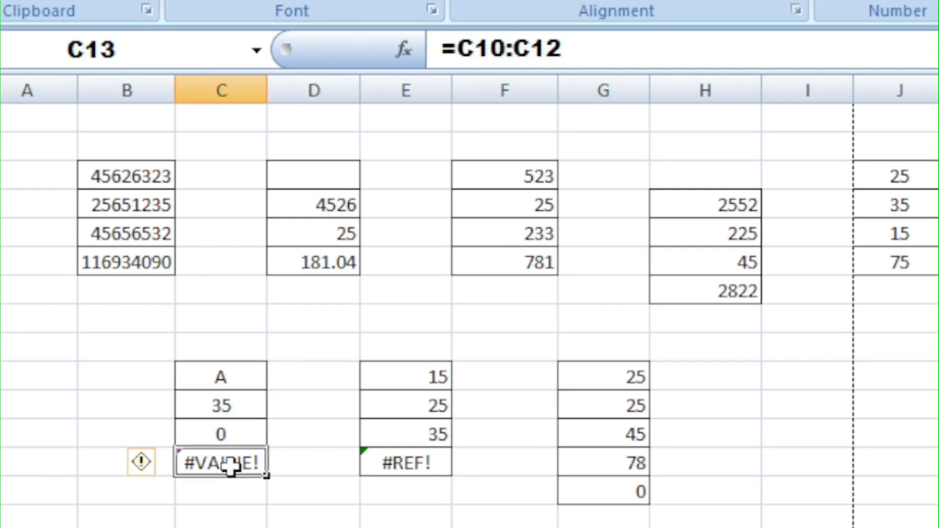
Review the range C10 to C13, then replace the A in C10 with 35.
left_click(232, 434)
left_click_drag(242, 376, 243, 445)
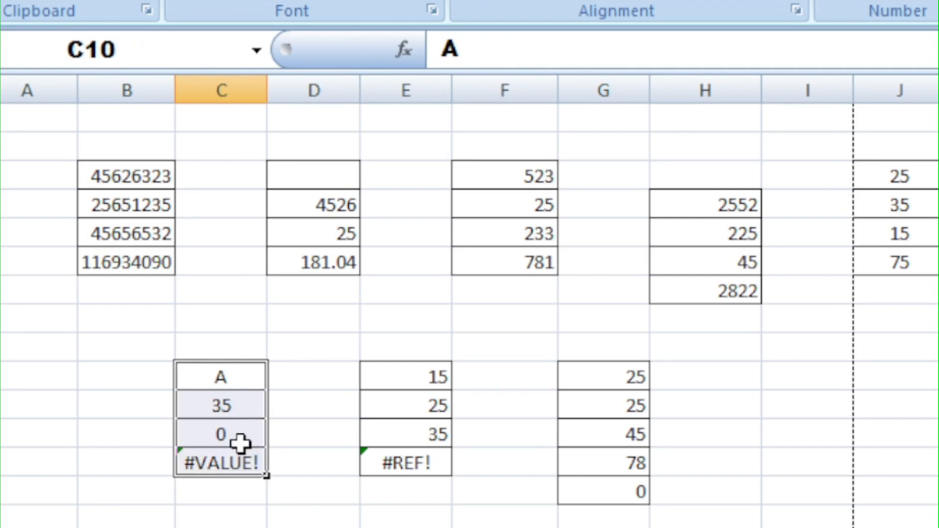
left_click(239, 439)
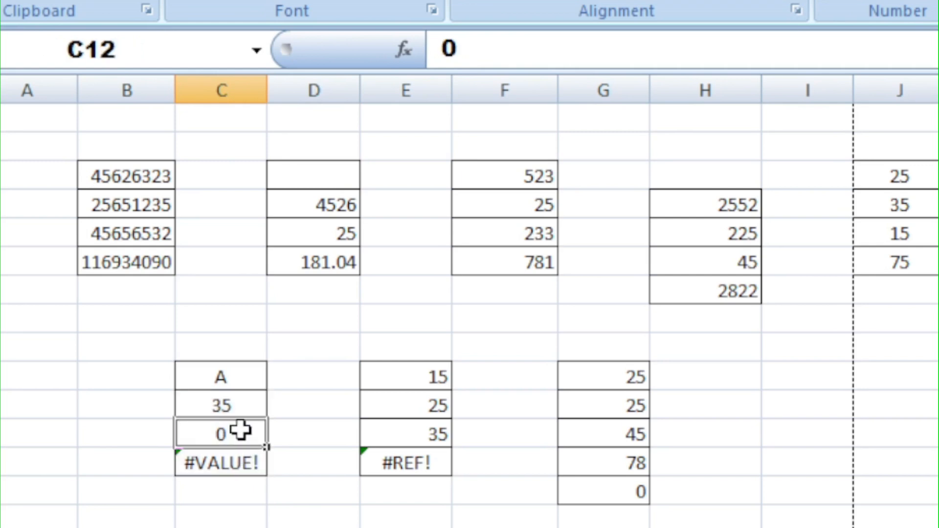
left_click_drag(244, 383, 244, 458)
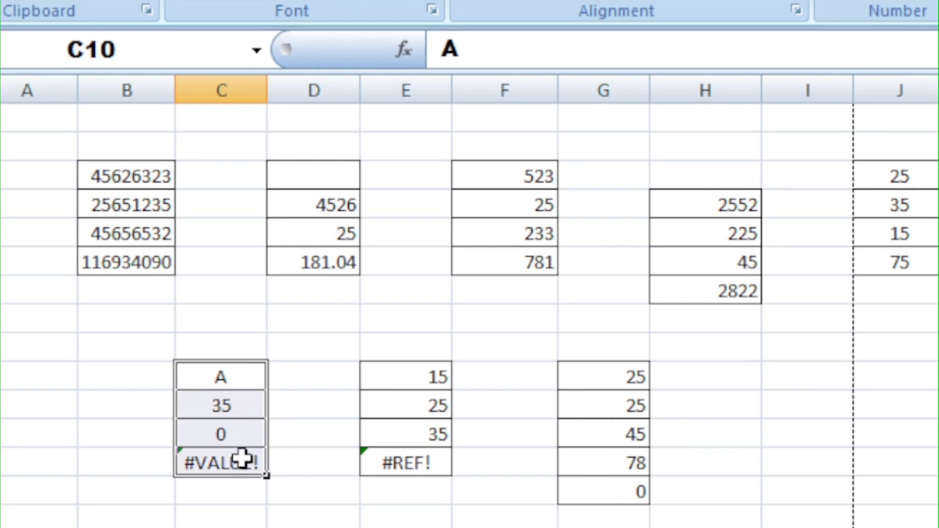
left_click(242, 377)
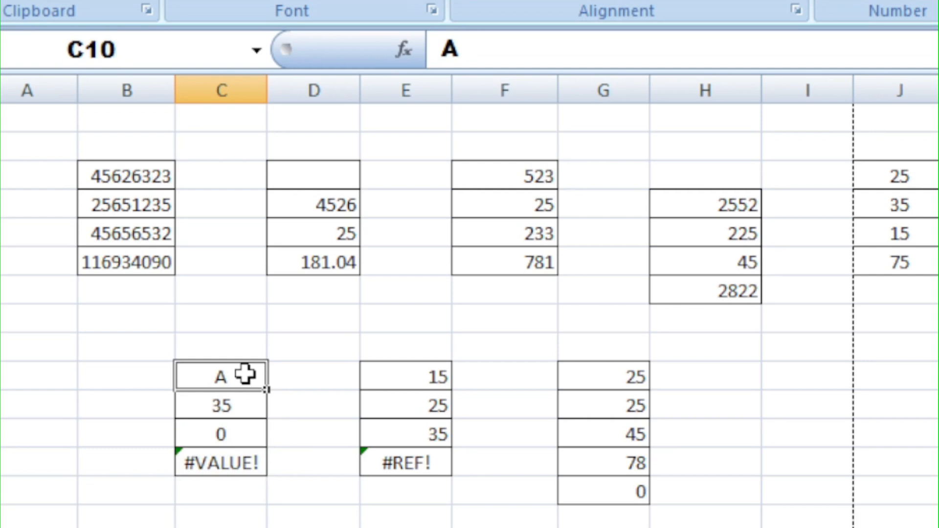
type("35")
Try totalling C10 to C13 in C14, then clear C14.
left_click(260, 511)
left_click_drag(228, 381, 266, 492)
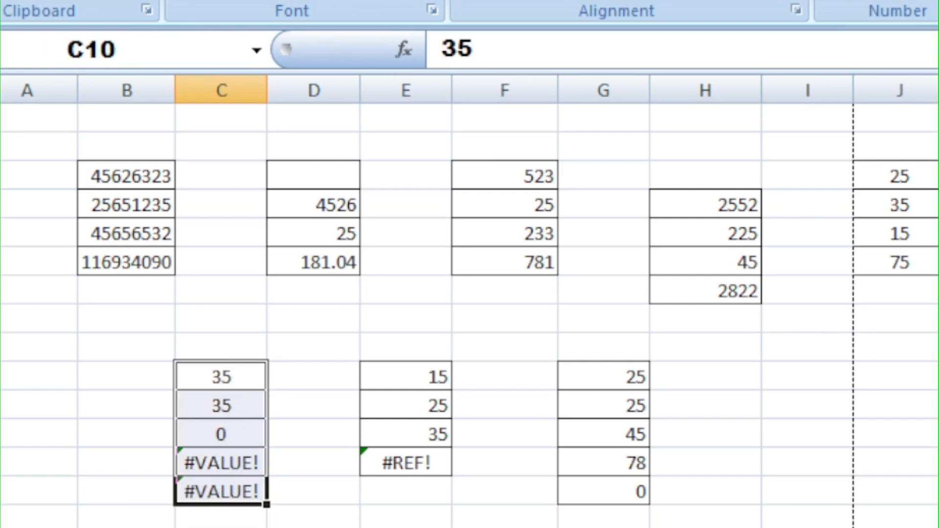
left_click(226, 461)
left_click(237, 430)
left_click_drag(237, 386, 236, 422)
left_click(237, 498)
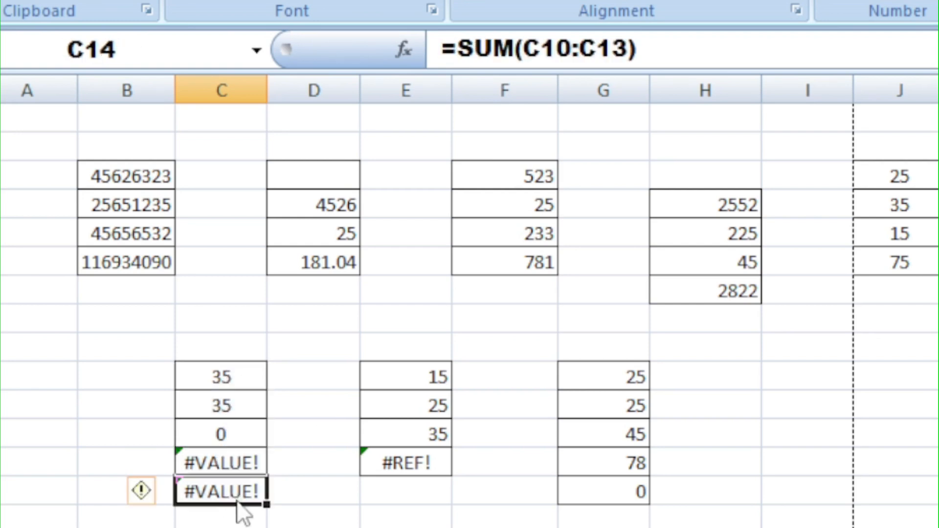
key("Delete")
Re-enter C13's formula as a reference to the range C10 to C12.
left_click(232, 462)
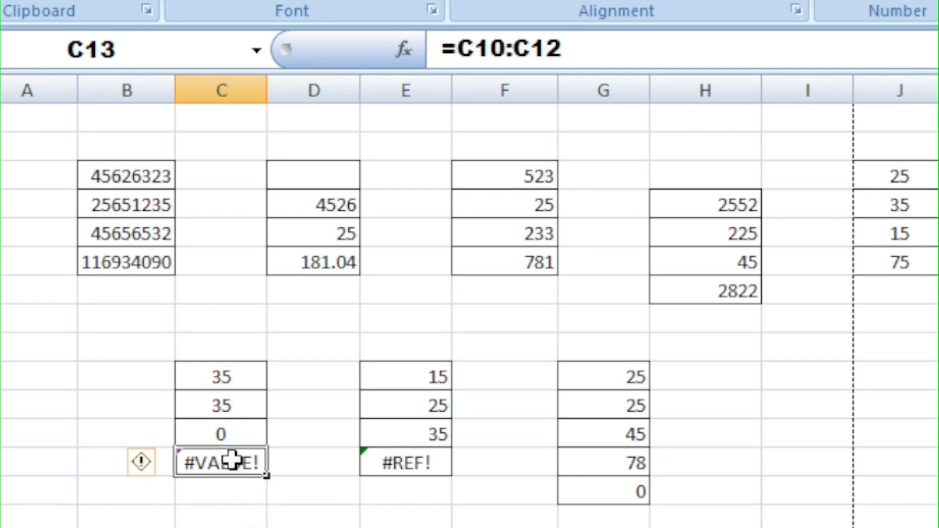
type("=")
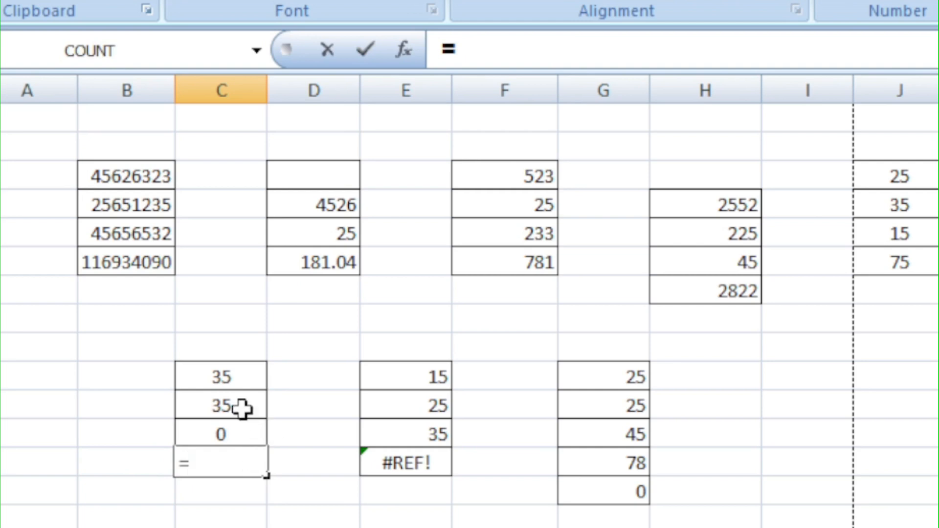
left_click_drag(228, 382, 231, 430)
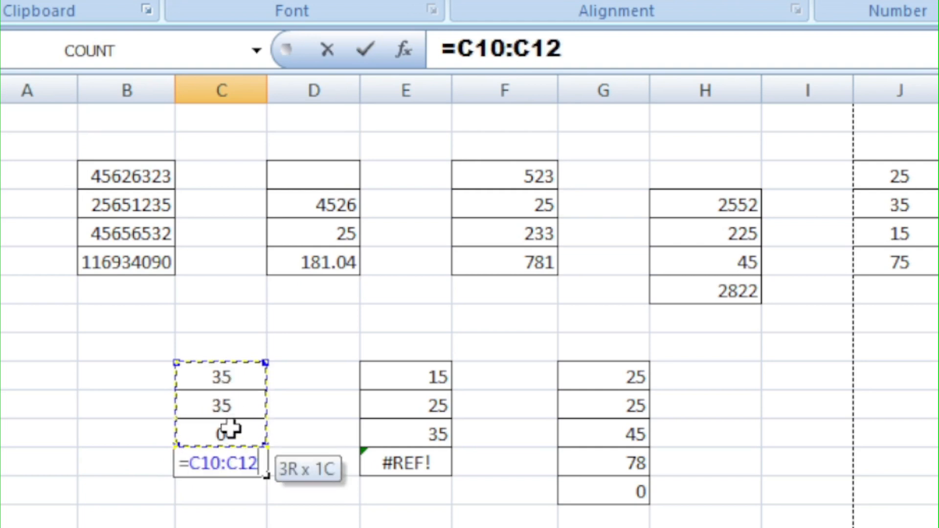
key("Return")
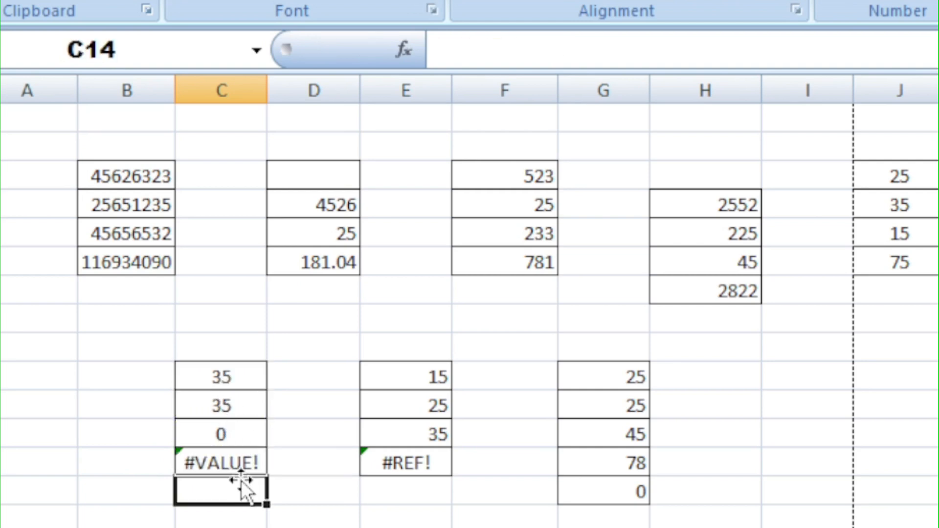
Replace C13's formula with =C10+C11+C12, adding the three cells individually.
left_click(239, 464)
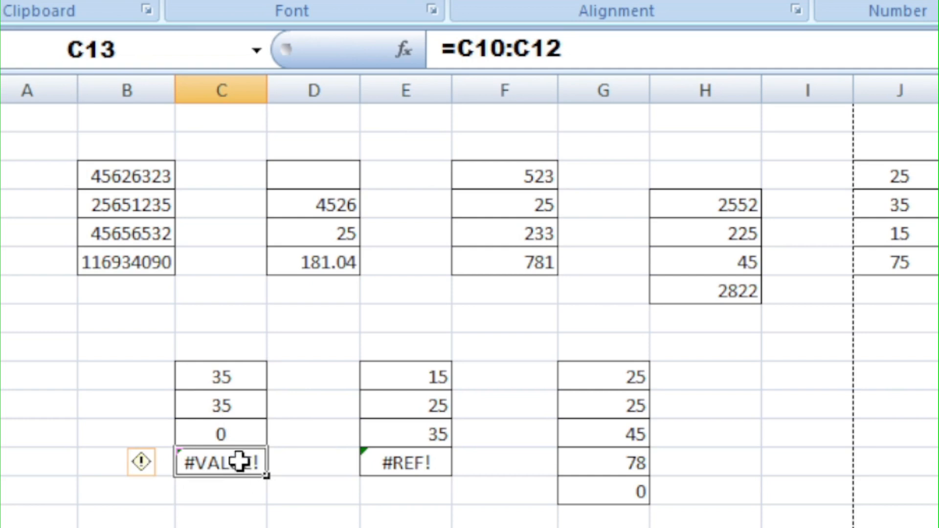
type("=")
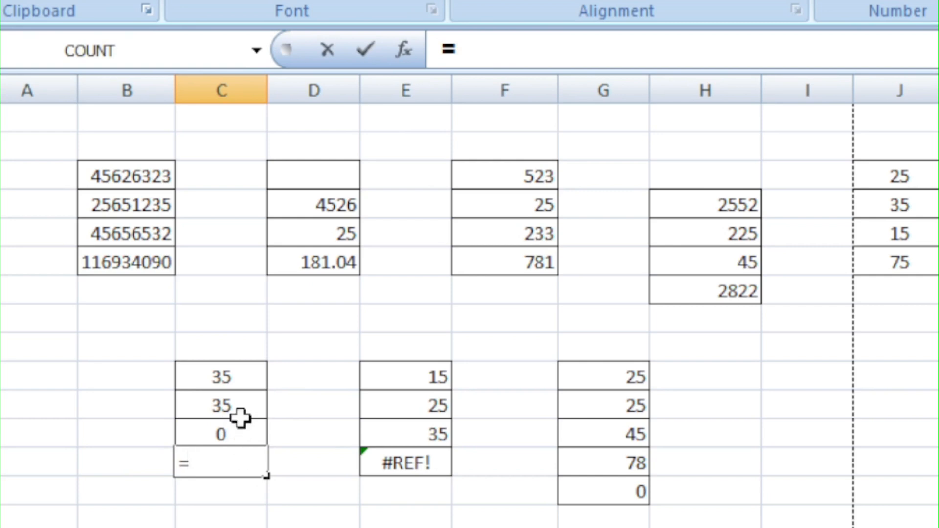
left_click(244, 377)
type("+")
left_click(243, 408)
type("+")
left_click(228, 437)
key("Return")
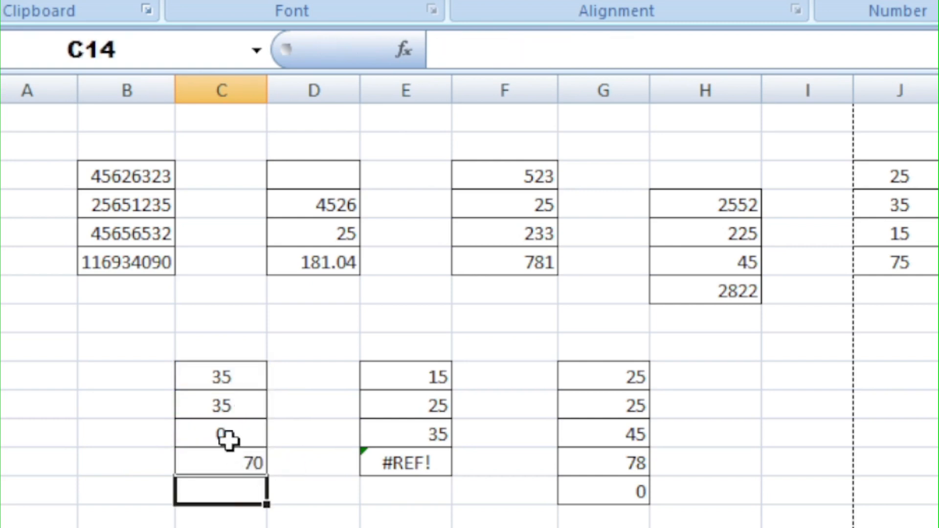
Examine the #REF! formula in E13 and the cells and rows 9 to 12 above it.
left_click(299, 527)
left_click(222, 374)
left_click_drag(222, 374, 226, 457)
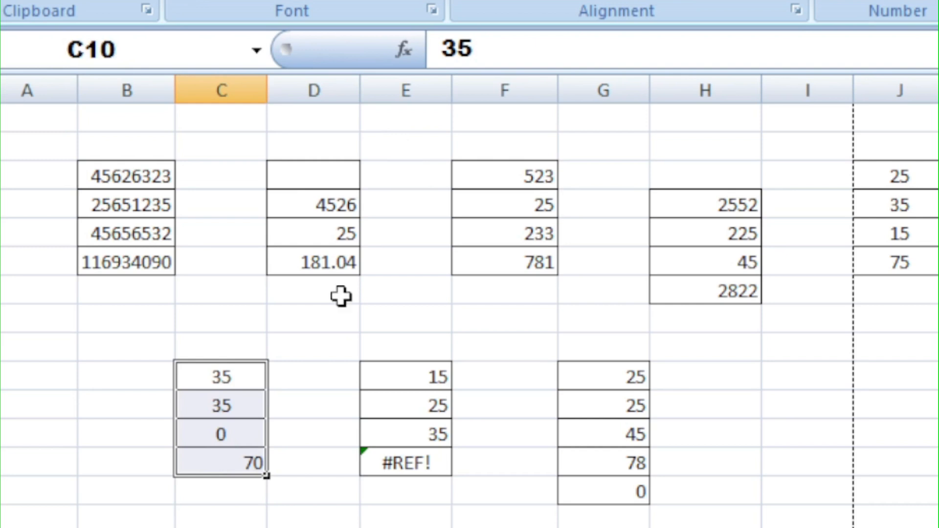
left_click_drag(224, 384, 230, 479)
left_click(137, 307)
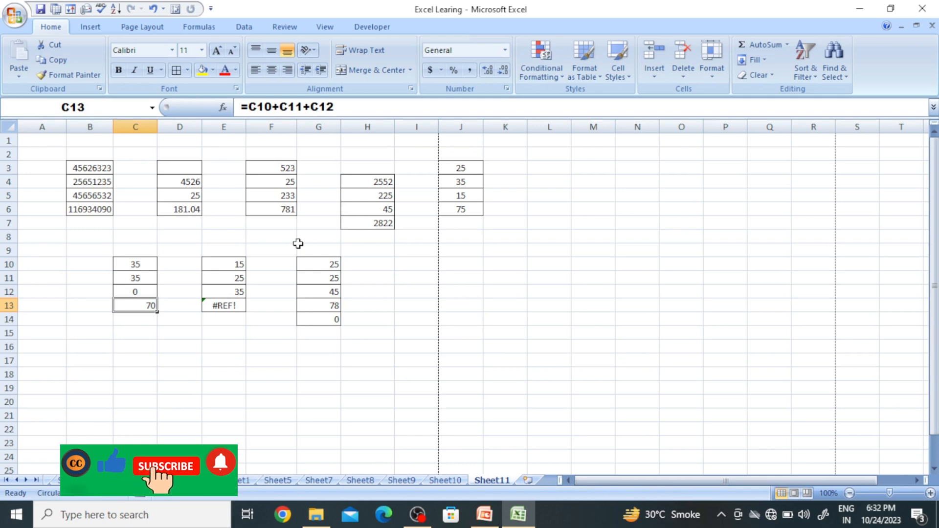
left_click(258, 327)
left_click_drag(224, 265, 221, 309)
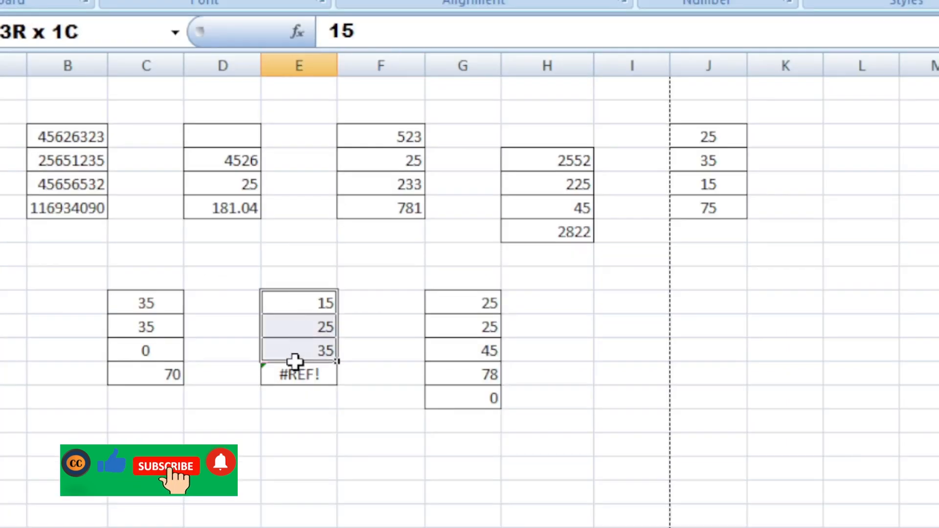
left_click_drag(292, 381, 292, 377)
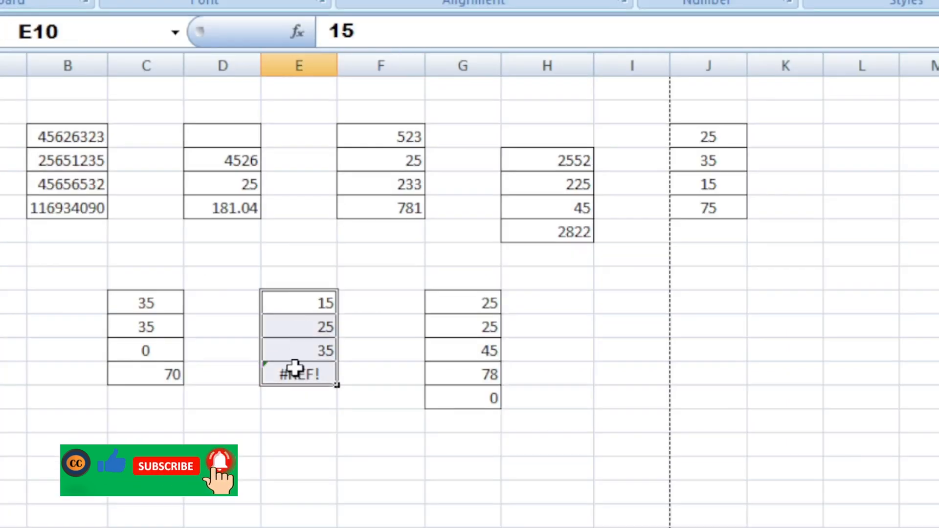
left_click(294, 374)
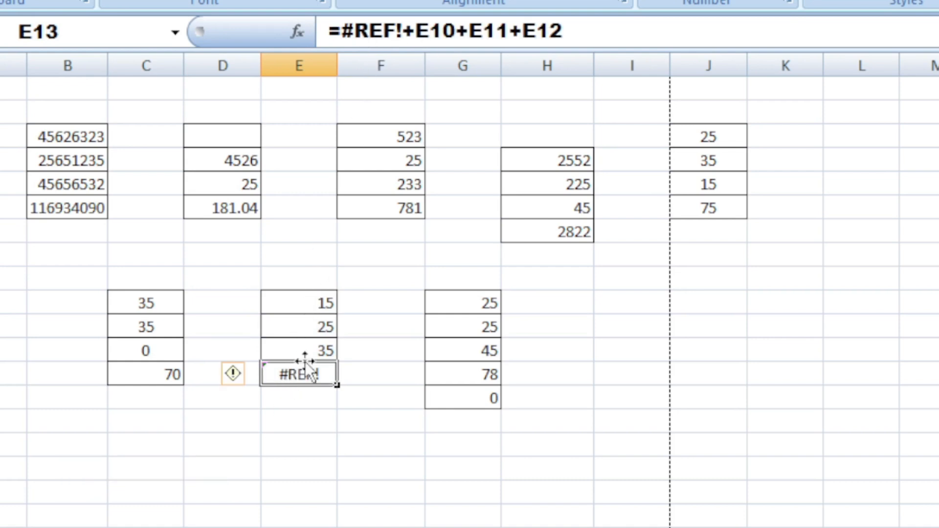
left_click_drag(329, 273, 304, 377)
left_click(300, 373)
left_click(1, 303)
left_click(1, 327)
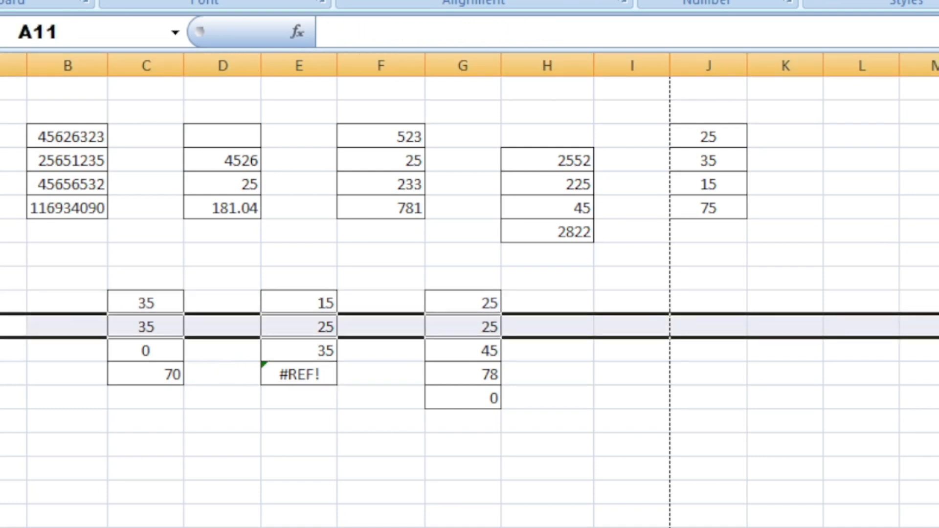
left_click(1, 351)
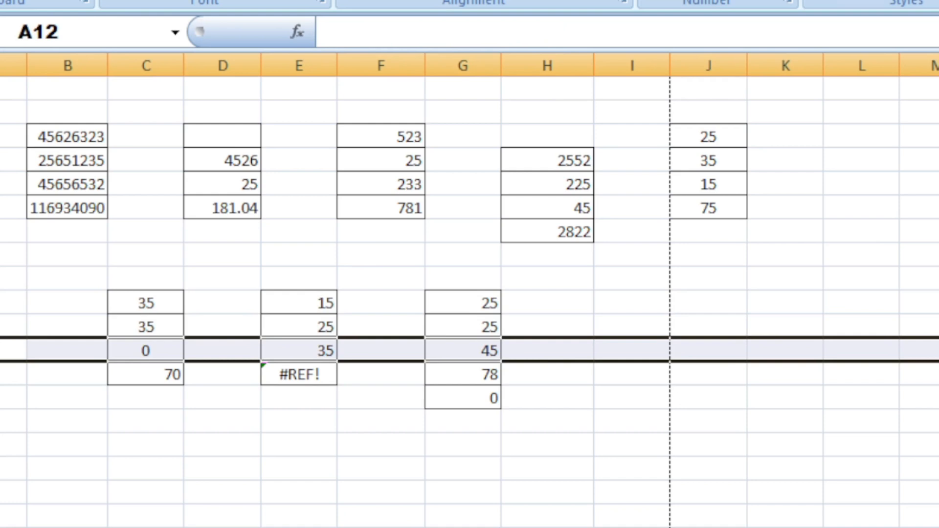
left_click(115, 440)
left_click_drag(304, 306, 295, 351)
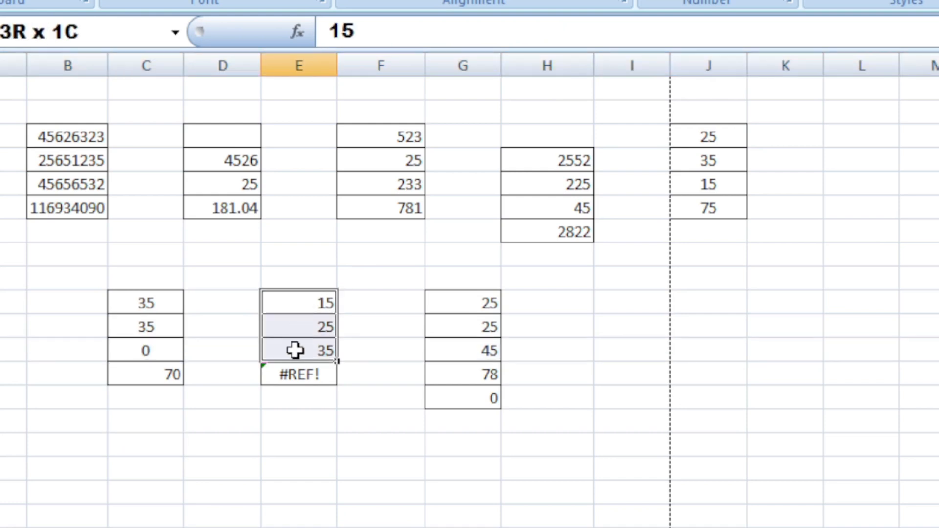
left_click(307, 279)
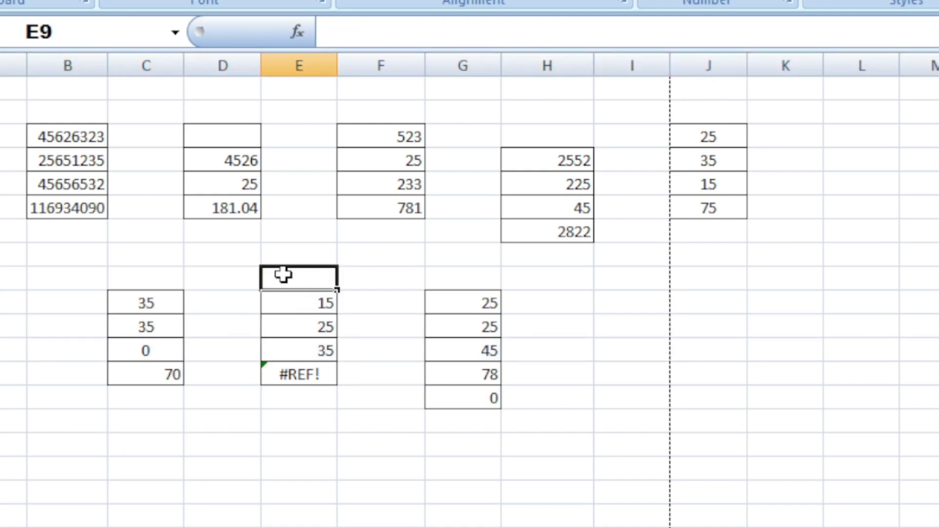
left_click(12, 279)
left_click(309, 279)
left_click(299, 303)
left_click_drag(299, 303, 292, 359)
left_click(293, 373)
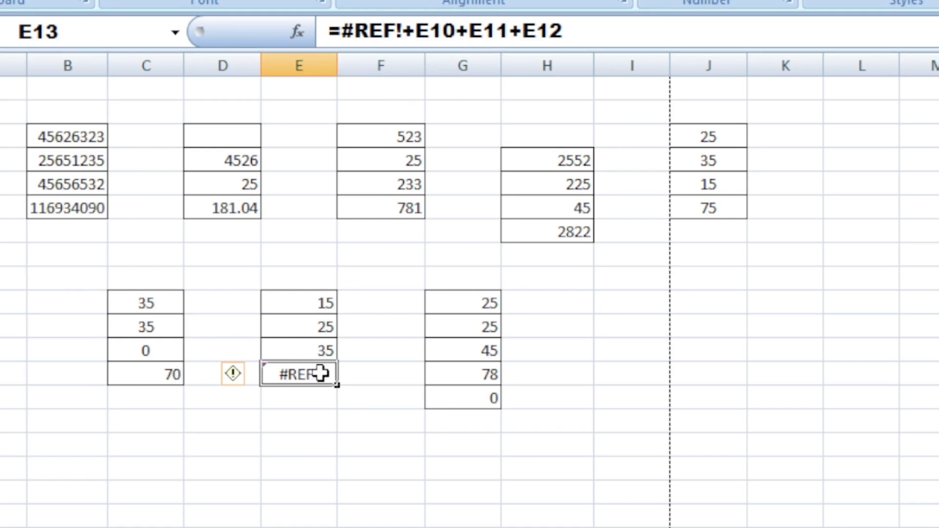
right_click(312, 306)
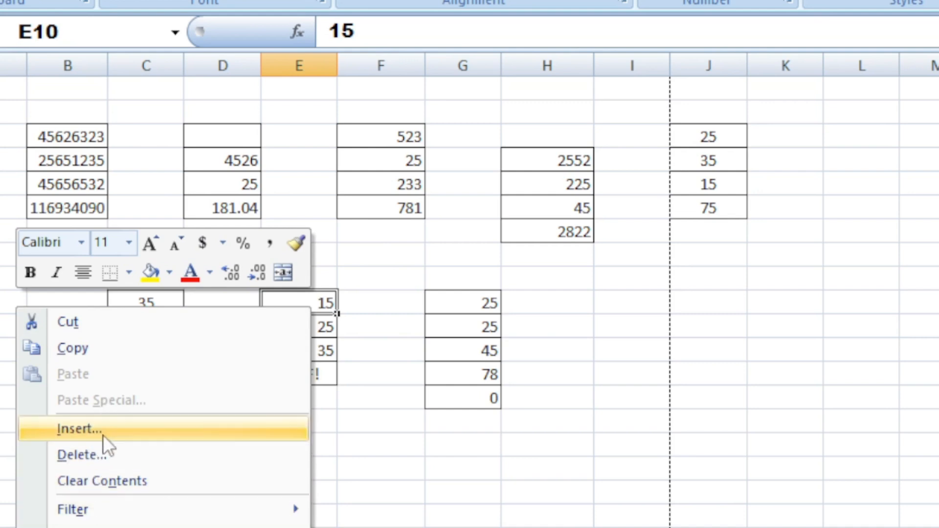
left_click(427, 447)
left_click(312, 279)
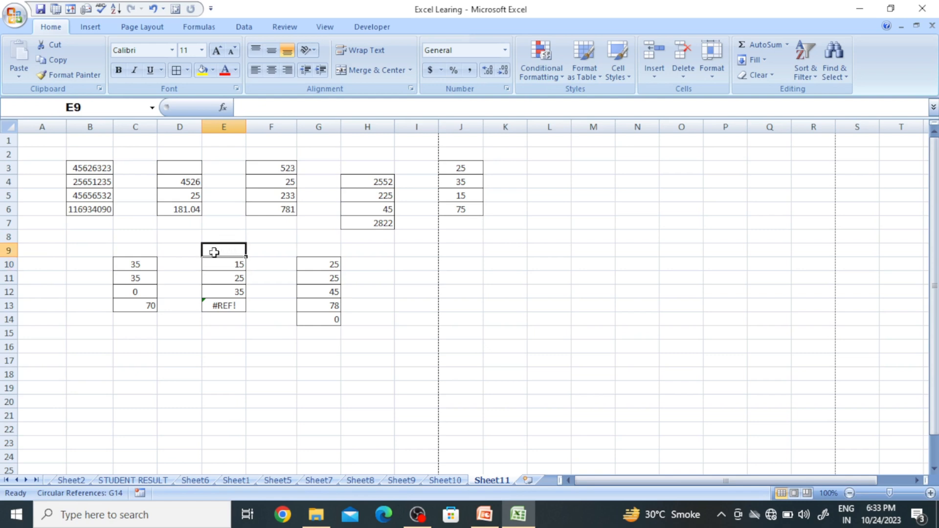
Select row 9 and apply Unhide to it.
left_click(6, 251)
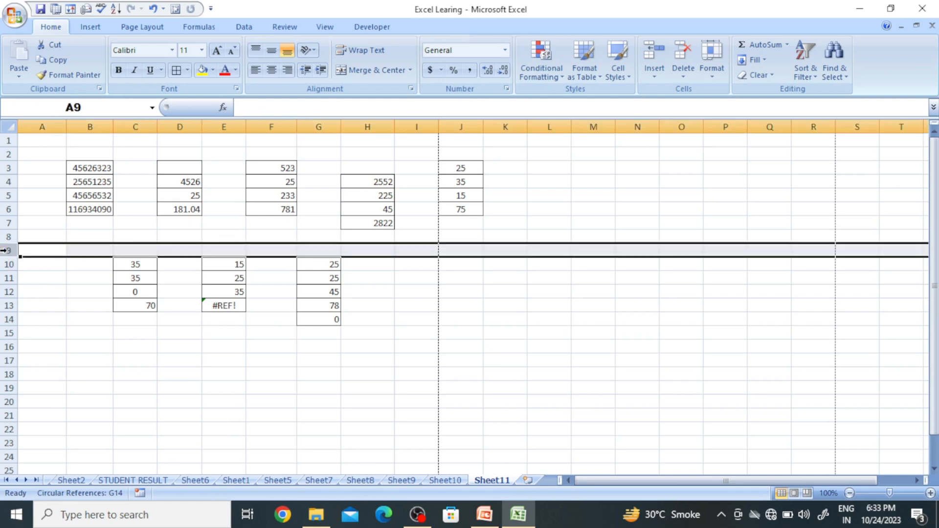
right_click(5, 251)
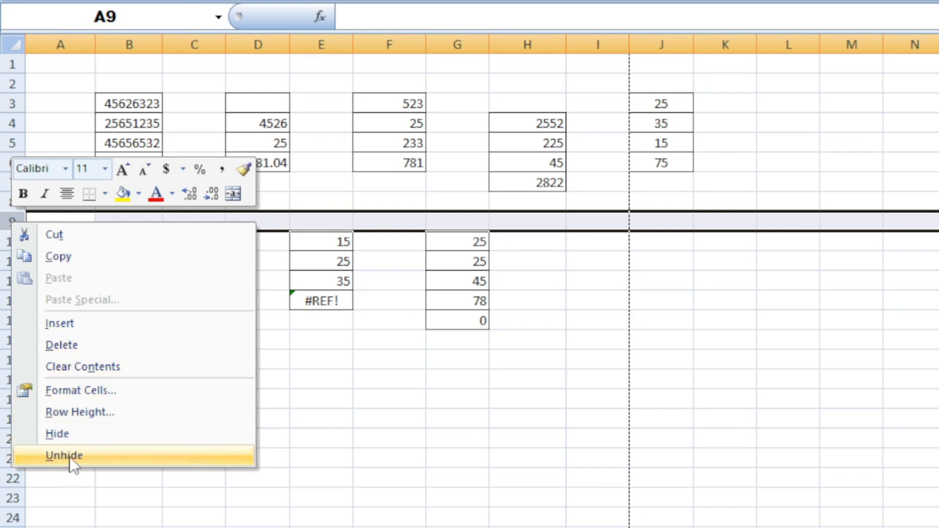
left_click(82, 454)
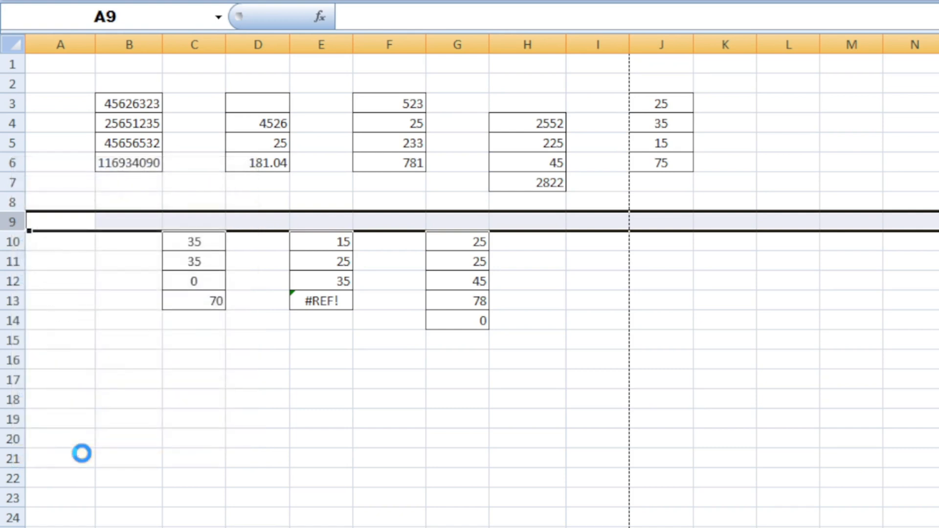
Examine E13's #REF! formula and the cells E10 to E12 it should add up.
left_click(314, 397)
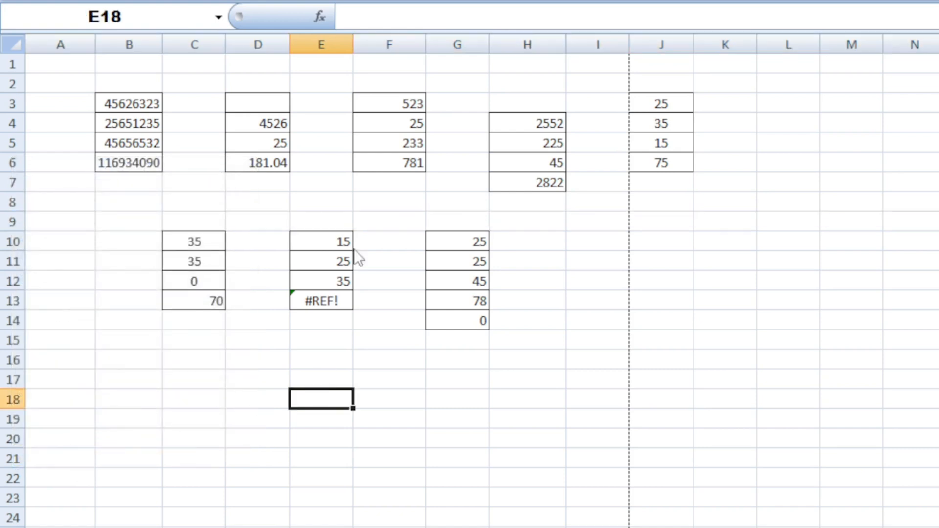
left_click(335, 223)
left_click(325, 262)
left_click(325, 281)
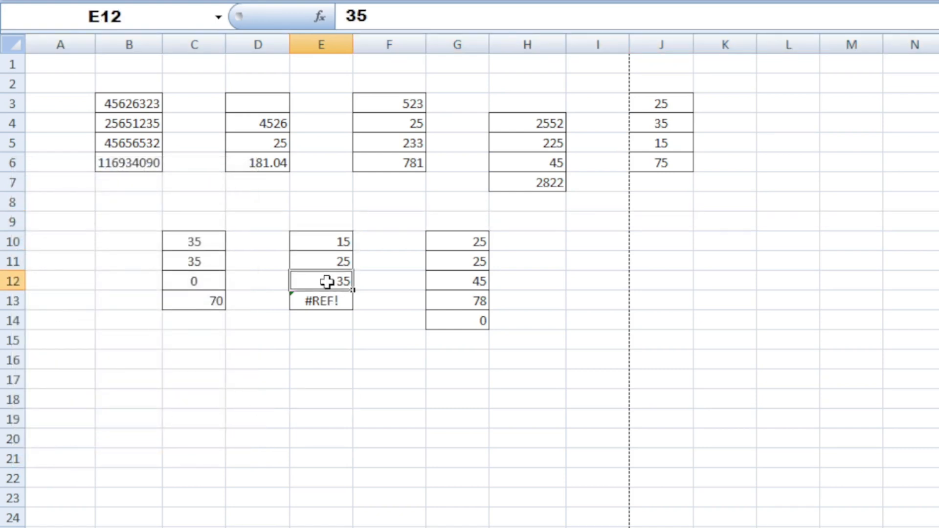
left_click(329, 224)
left_click_drag(328, 224, 325, 279)
left_click(328, 240)
left_click_drag(328, 236, 328, 280)
left_click(392, 316)
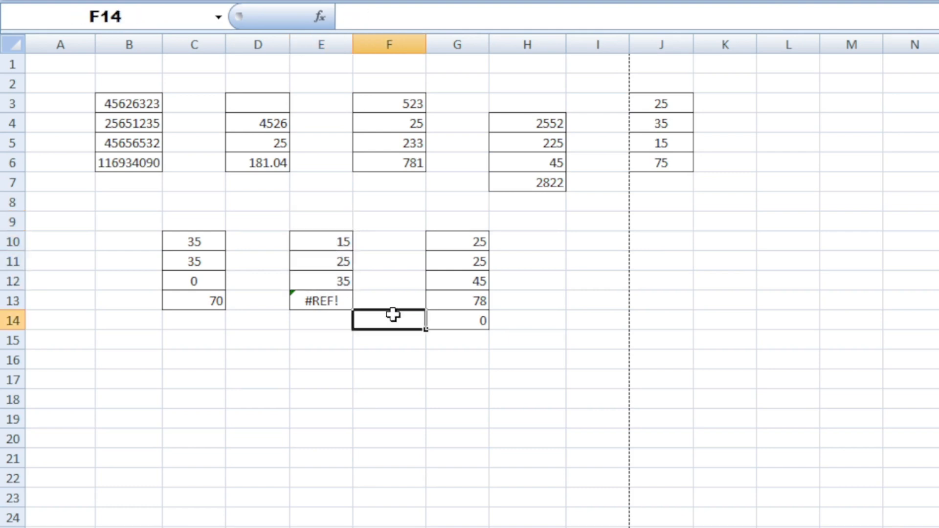
left_click(327, 241)
left_click_drag(326, 242, 325, 285)
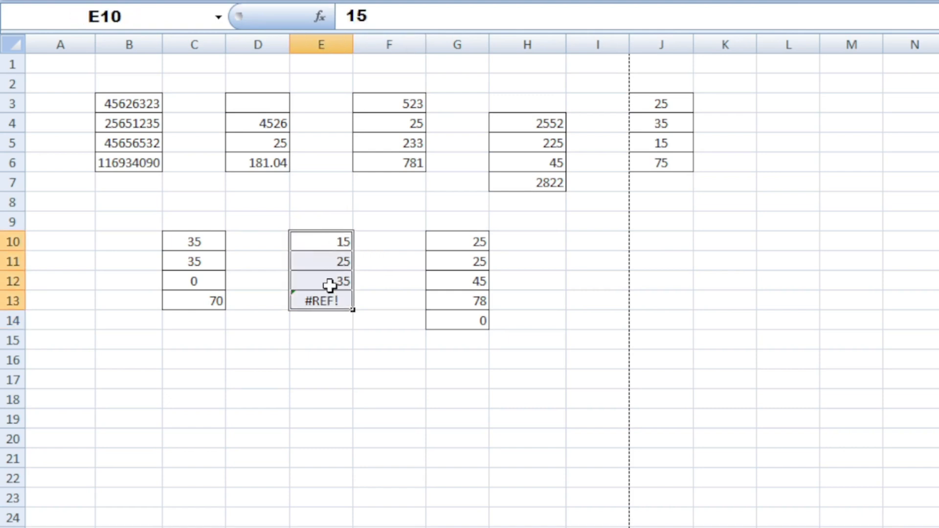
left_click(325, 285)
left_click_drag(306, 239, 329, 288)
left_click(332, 306)
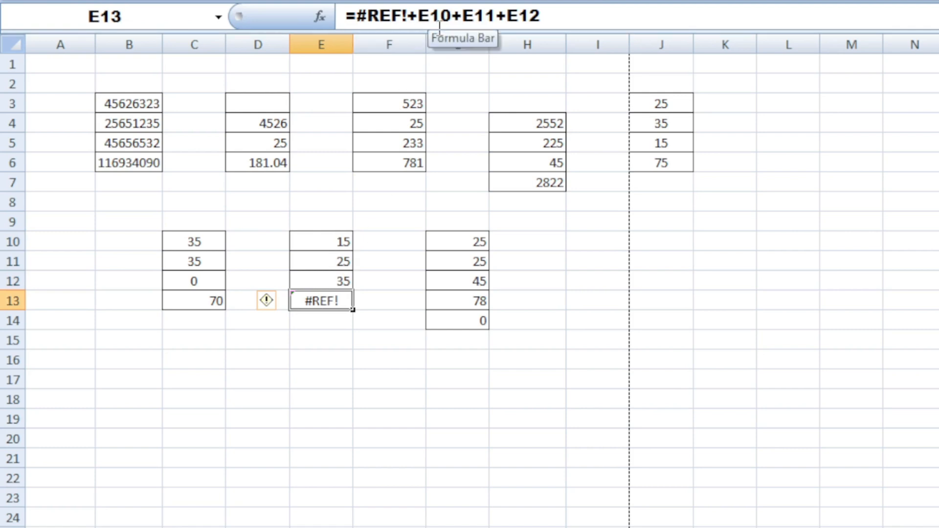
left_click_drag(339, 236, 334, 283)
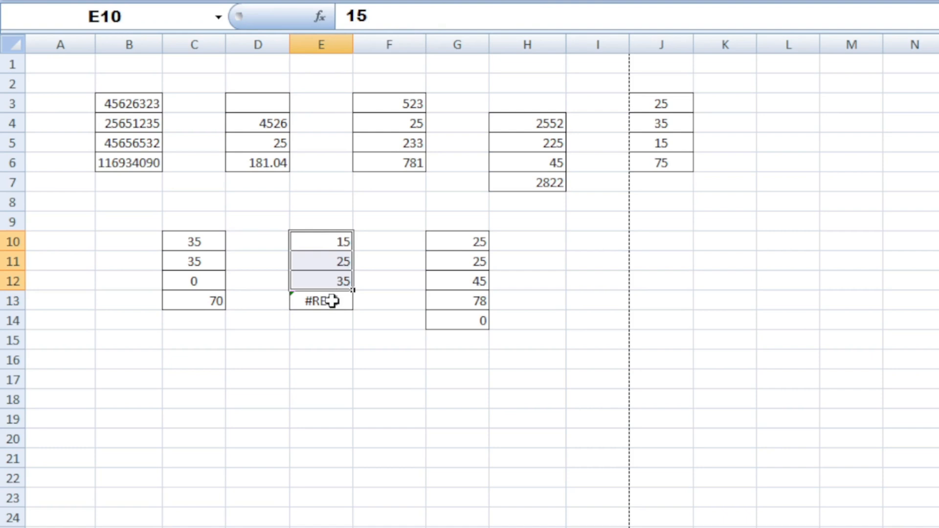
Replace E13's broken formula with =SUM(E10:E12).
left_click(332, 300)
key("Delete")
left_click_drag(329, 239, 325, 295)
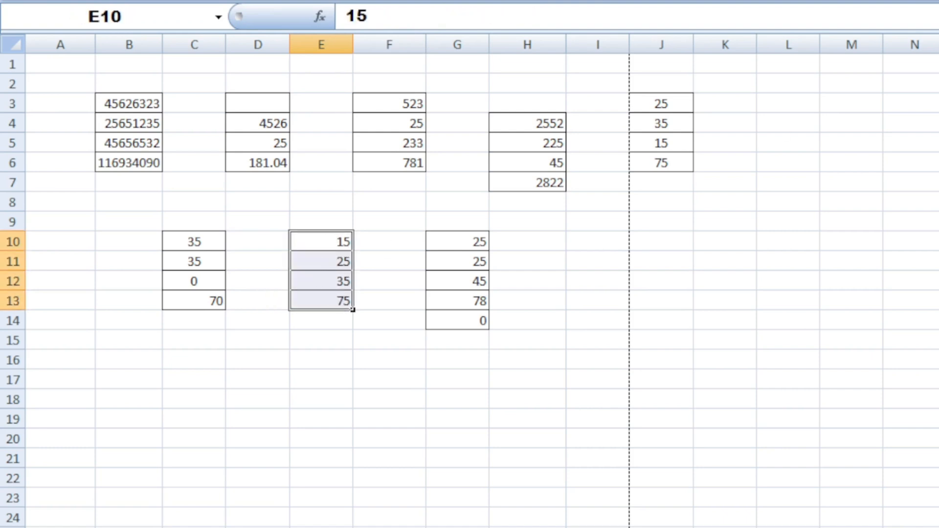
left_click(504, 376)
left_click_drag(333, 245, 328, 301)
left_click(329, 301)
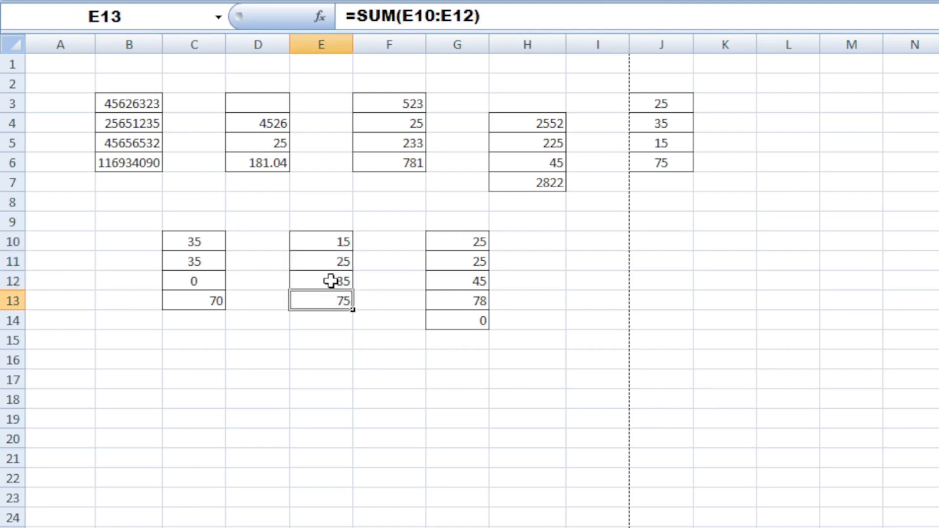
Examine the formula in G14 and the cells G10 to G13 above it.
left_click(414, 256)
left_click_drag(481, 239, 472, 300)
left_click(468, 324)
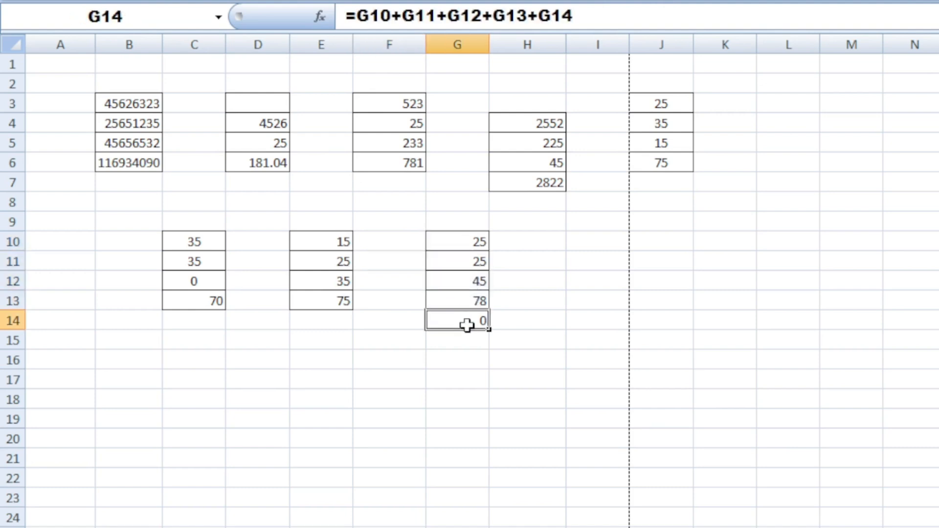
left_click(545, 368)
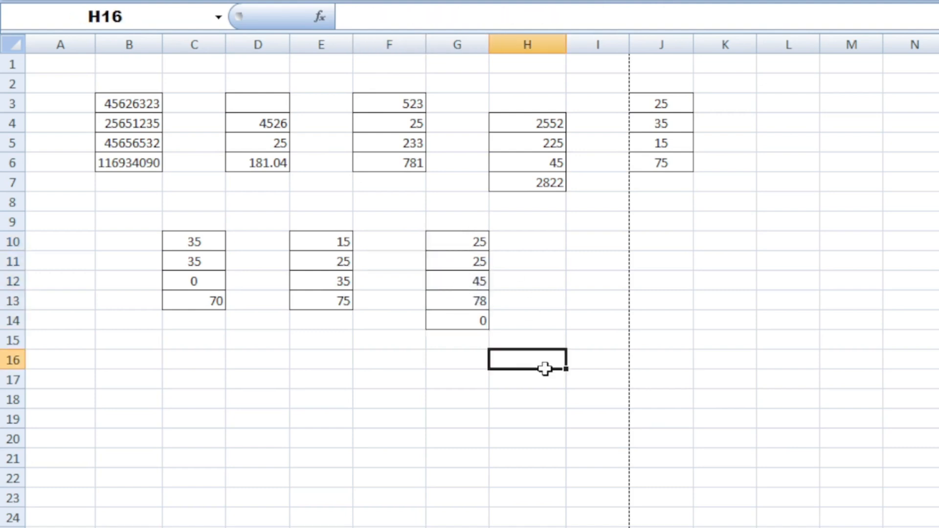
left_click_drag(470, 239, 472, 300)
left_click(472, 321)
left_click_drag(457, 241, 463, 314)
left_click(465, 317)
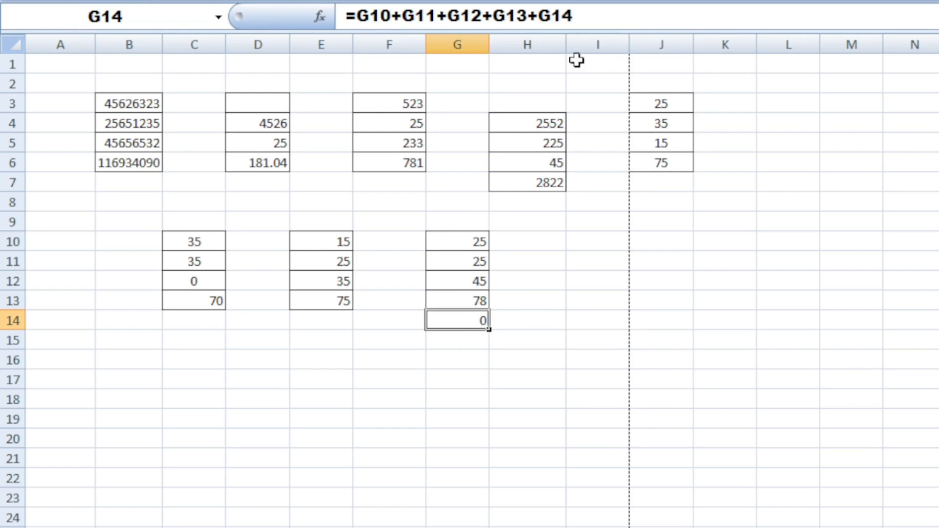
left_click(541, 286)
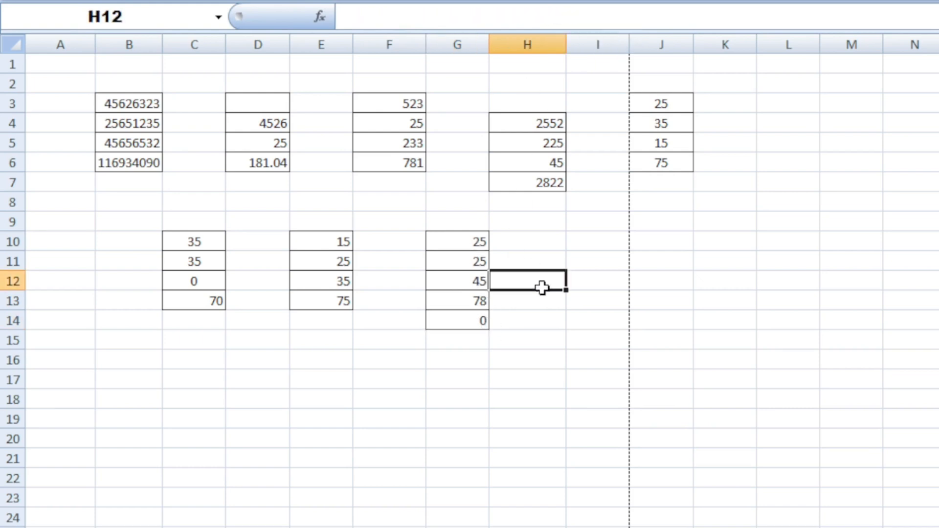
left_click(451, 326)
Edit G14's formula to =G10+G11+G12+G13, removing its reference to itself.
left_click(622, 15)
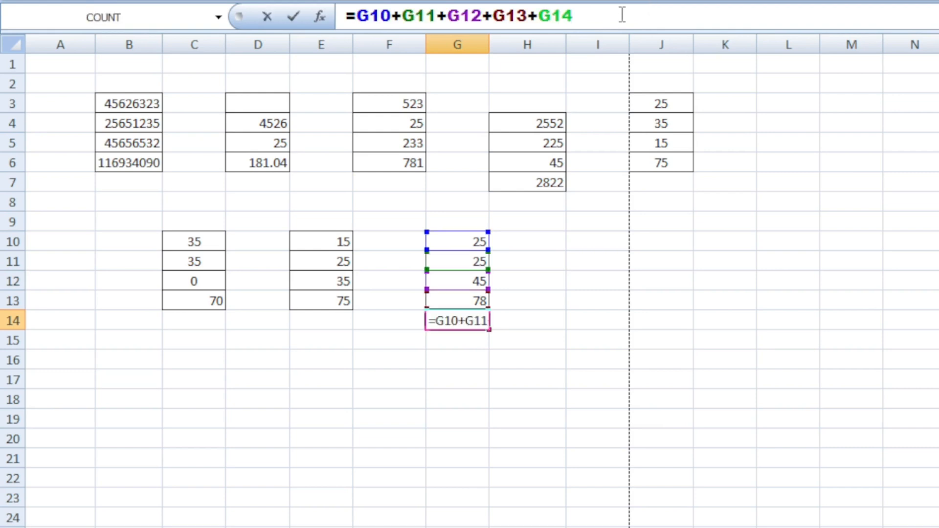
key("BackSpace")
key("BackSpace")
key("BackSpace")
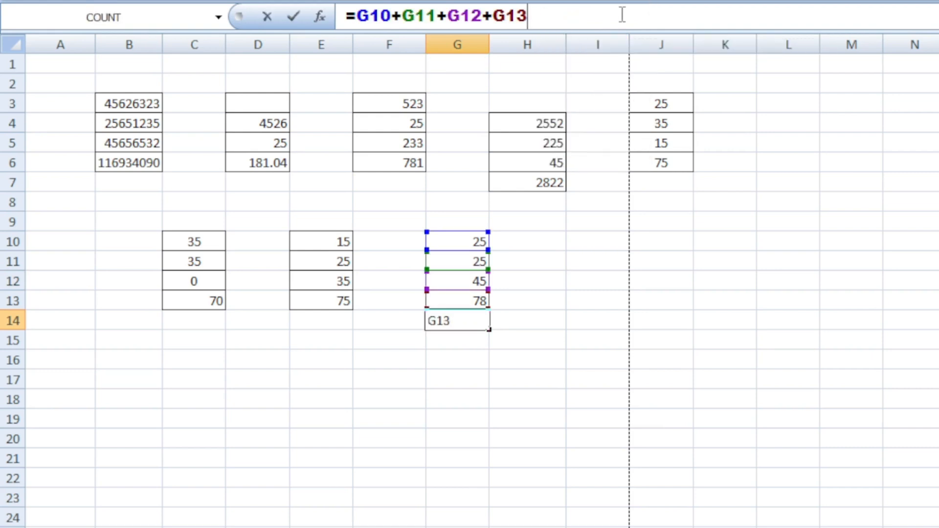
key("Return")
Select the whole practice area from B2 to J17.
left_click(513, 359)
left_click_drag(459, 241, 458, 312)
left_click_drag(115, 83, 687, 371)
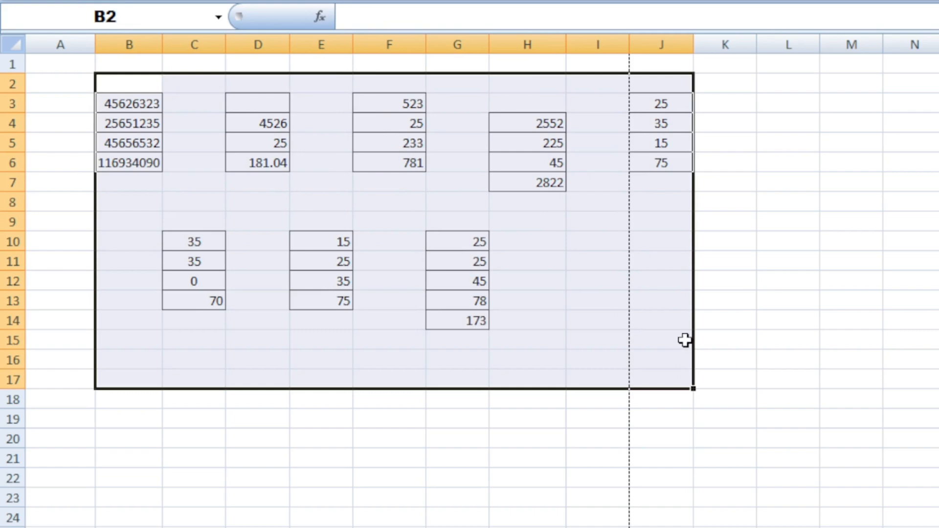